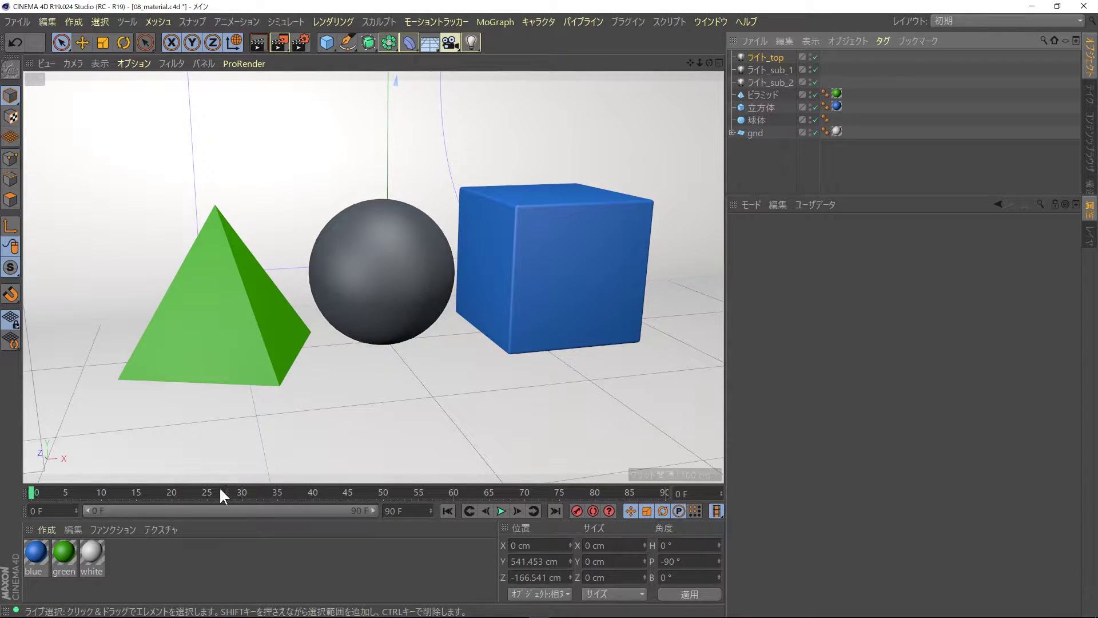
Create a default material 'Mat' and apply it to the dark sphere, turning it white.
{"action": "double_click", "coordinate": [160, 560]}
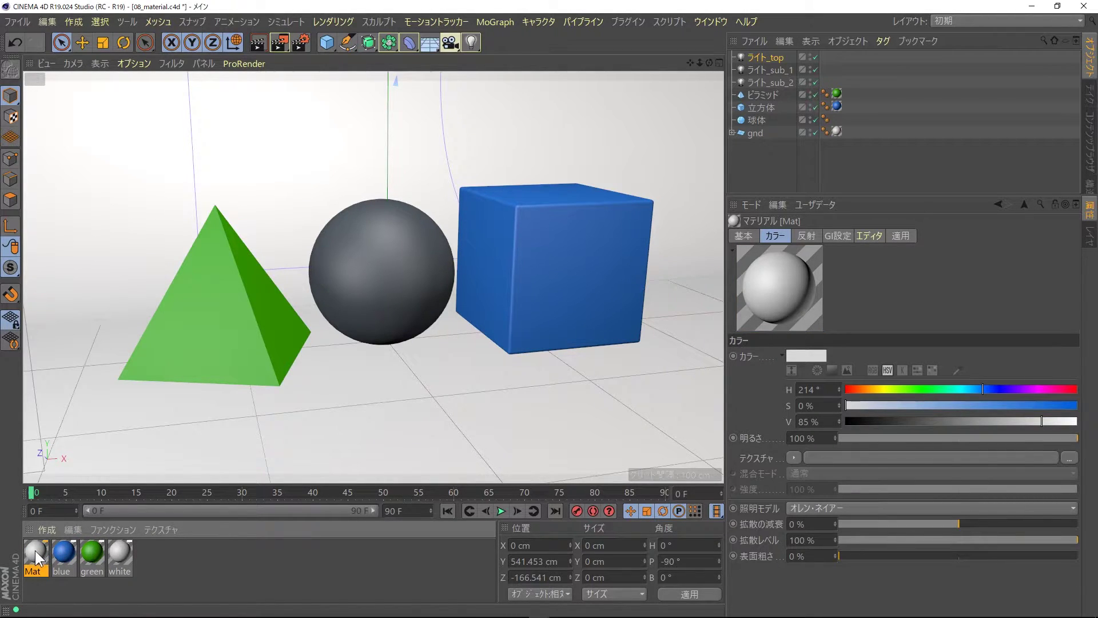
{"action": "left_click_drag", "start_coordinate": [35, 551], "coordinate": [232, 423]}
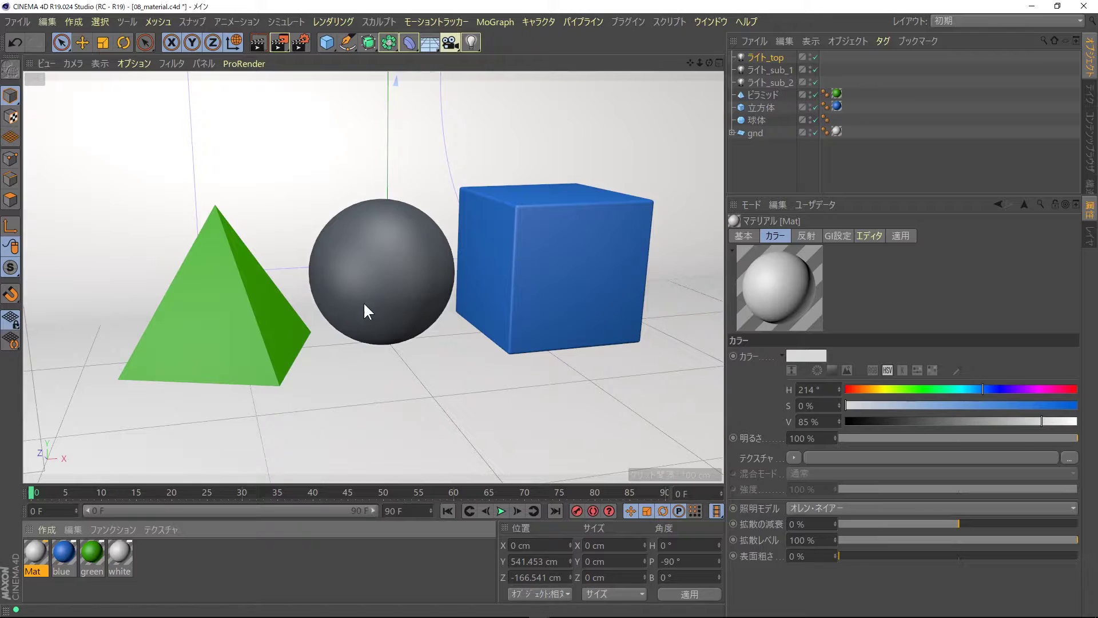
{"action": "left_click_drag", "start_coordinate": [338, 330], "coordinate": [365, 305]}
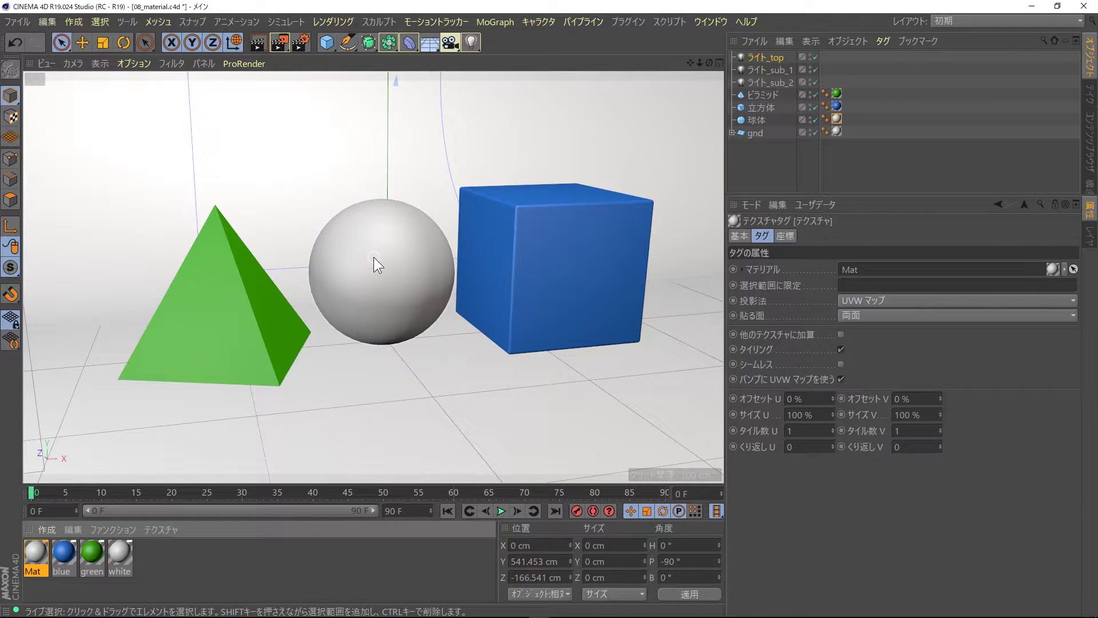
Make Mat's colour red in the Material Editor: saturation 100%, hue 0°.
{"action": "double_click", "coordinate": [33, 551]}
{"action": "left_click_drag", "start_coordinate": [364, 70], "coordinate": [756, 16]}
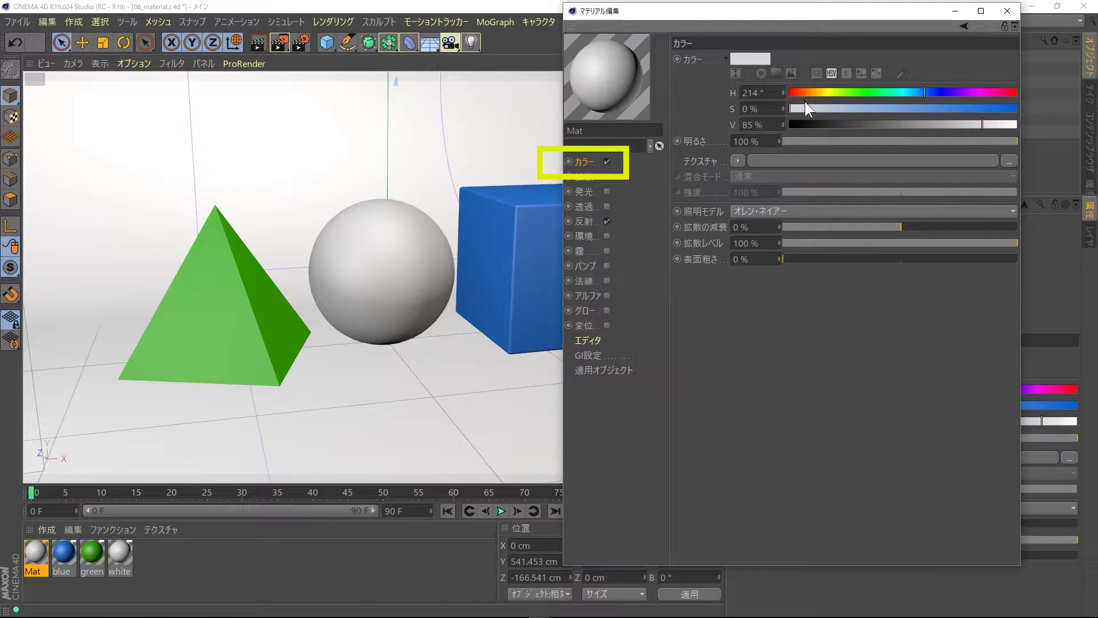
{"action": "left_click_drag", "start_coordinate": [805, 107], "coordinate": [1021, 107]}
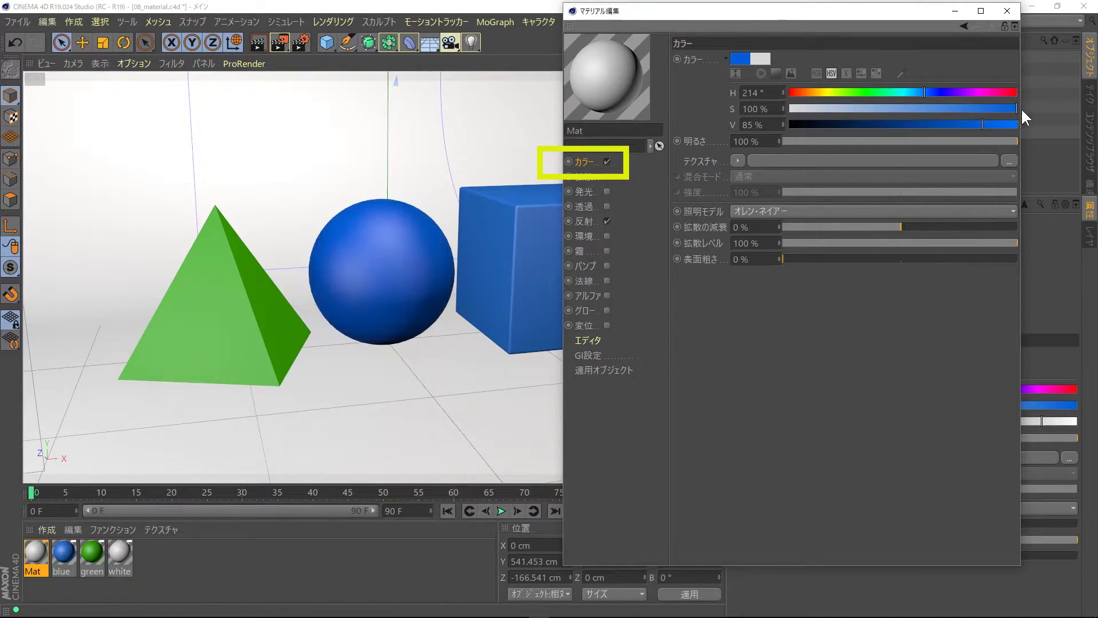
{"action": "left_click_drag", "start_coordinate": [913, 92], "coordinate": [778, 87]}
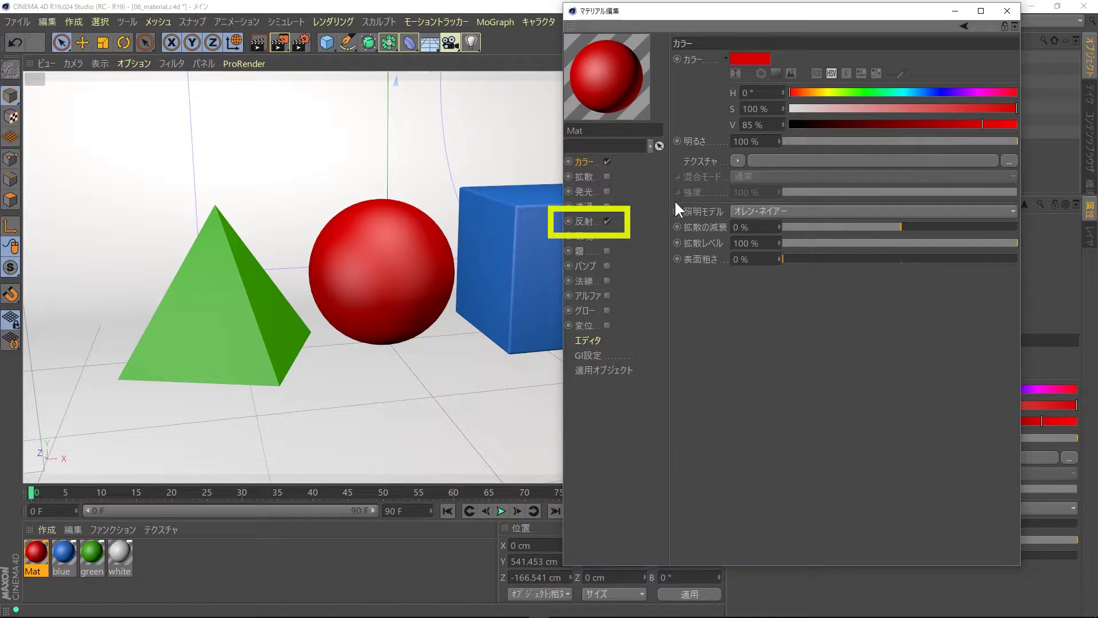
Tighten Mat's default specular width and falloff, set specular strength 100%, and render.
{"action": "left_click", "coordinate": [583, 225]}
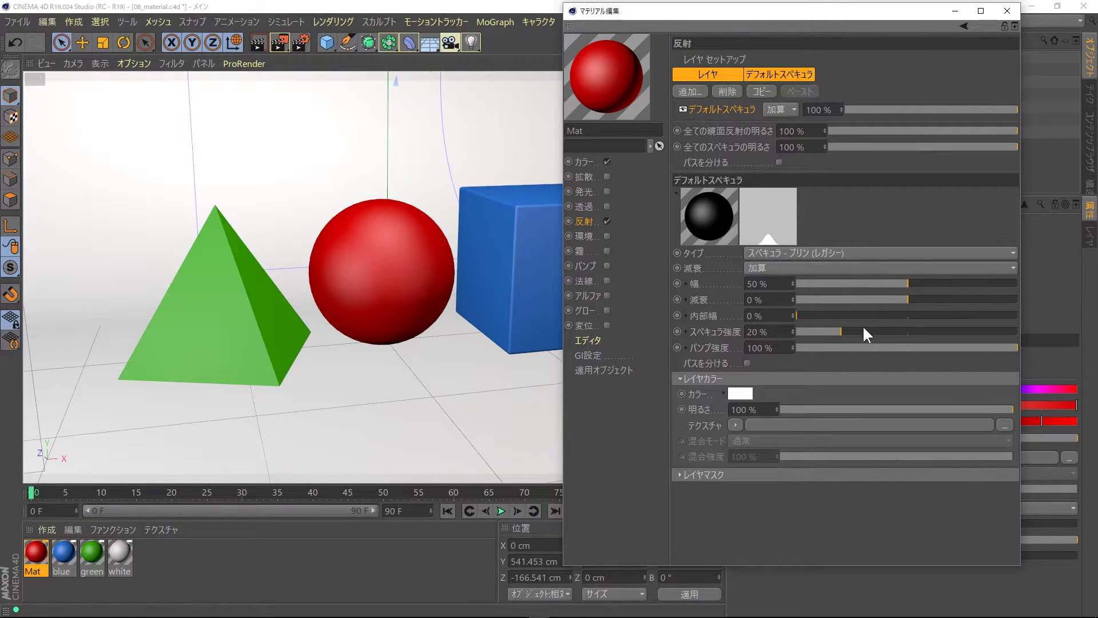
{"action": "mouse_move", "coordinate": [847, 331]}
{"action": "left_mouse_down"}
{"action": "mouse_move", "coordinate": [825, 332]}
{"action": "mouse_move", "coordinate": [1005, 332]}
{"action": "mouse_move", "coordinate": [881, 335]}
{"action": "mouse_move", "coordinate": [910, 336]}
{"action": "left_mouse_up"}
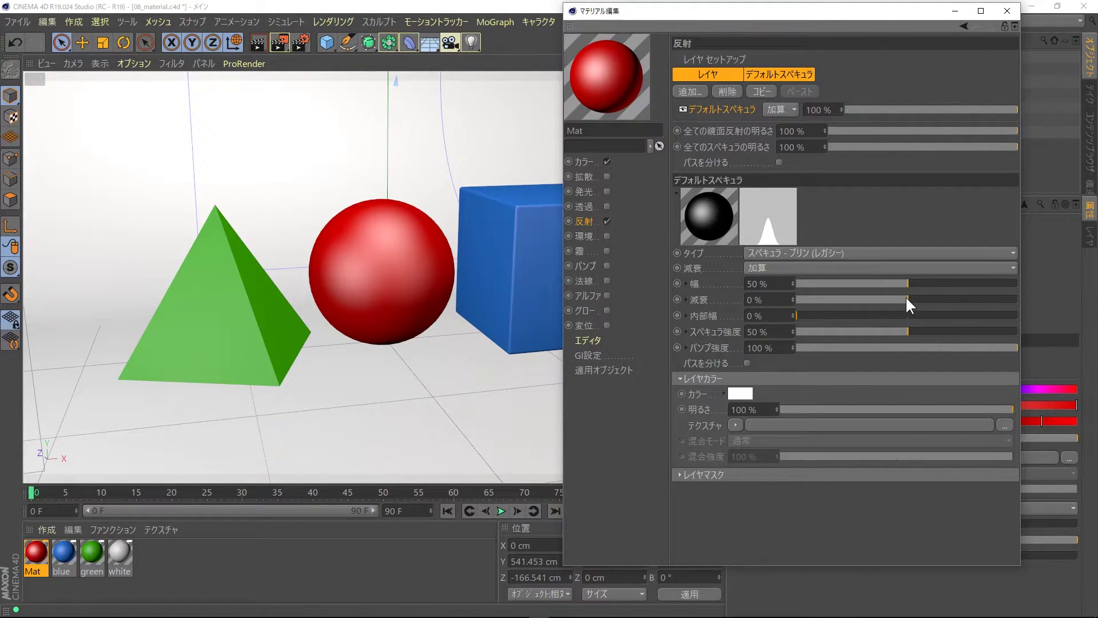
{"action": "mouse_move", "coordinate": [909, 299]}
{"action": "left_mouse_down"}
{"action": "mouse_move", "coordinate": [931, 299]}
{"action": "mouse_move", "coordinate": [887, 298]}
{"action": "mouse_move", "coordinate": [917, 298]}
{"action": "mouse_move", "coordinate": [900, 297]}
{"action": "left_mouse_up"}
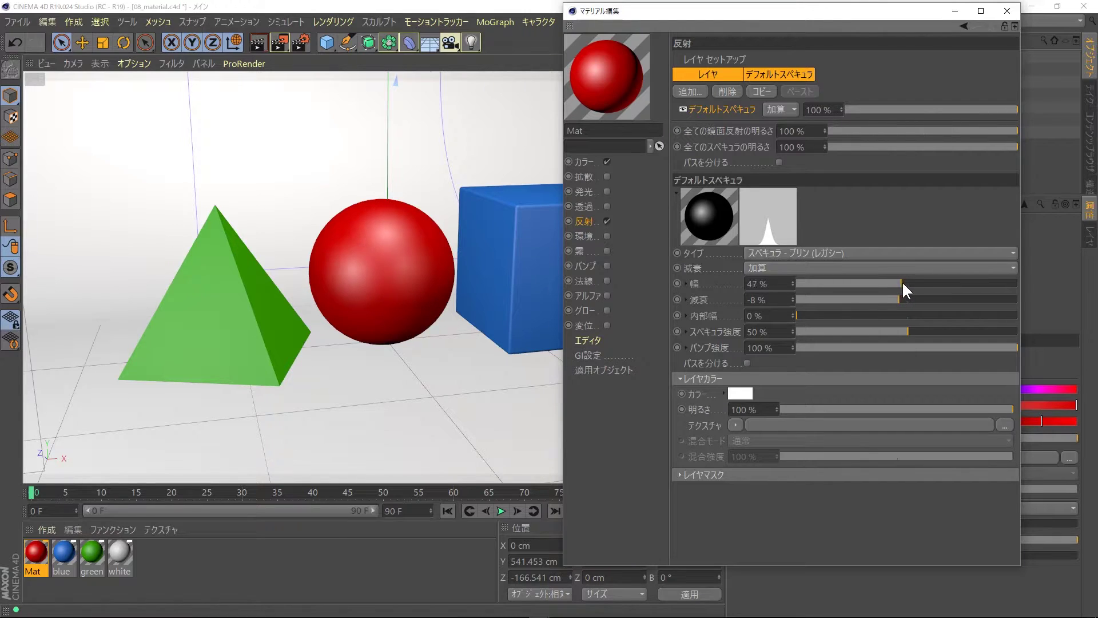
{"action": "mouse_move", "coordinate": [903, 282]}
{"action": "left_mouse_down"}
{"action": "mouse_move", "coordinate": [978, 282]}
{"action": "mouse_move", "coordinate": [860, 283]}
{"action": "left_mouse_up"}
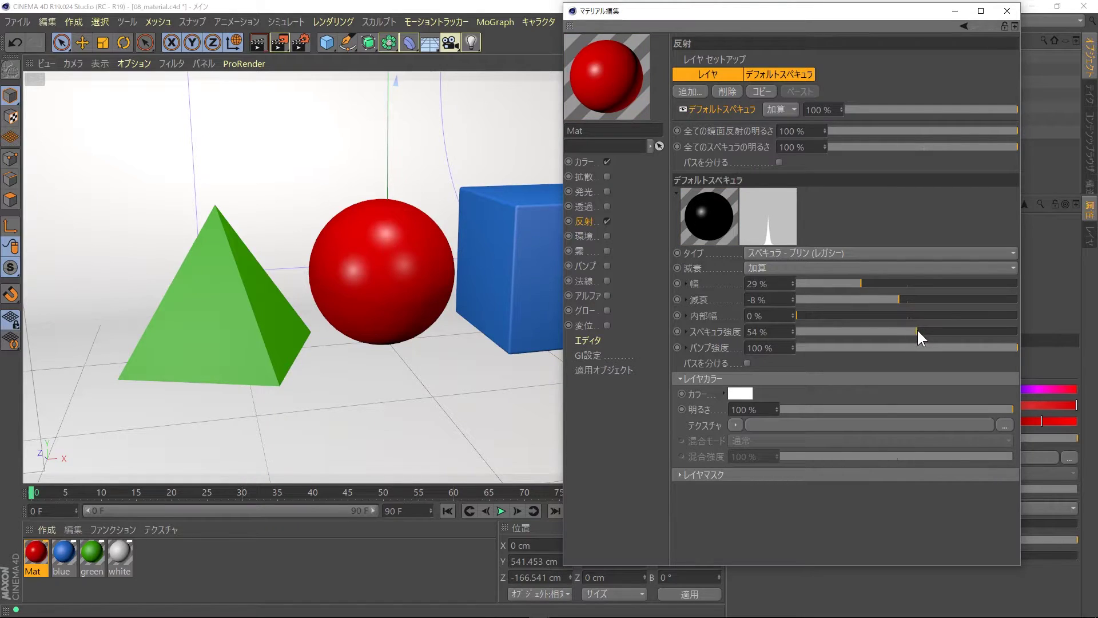
{"action": "left_click_drag", "start_coordinate": [918, 330], "coordinate": [1018, 330]}
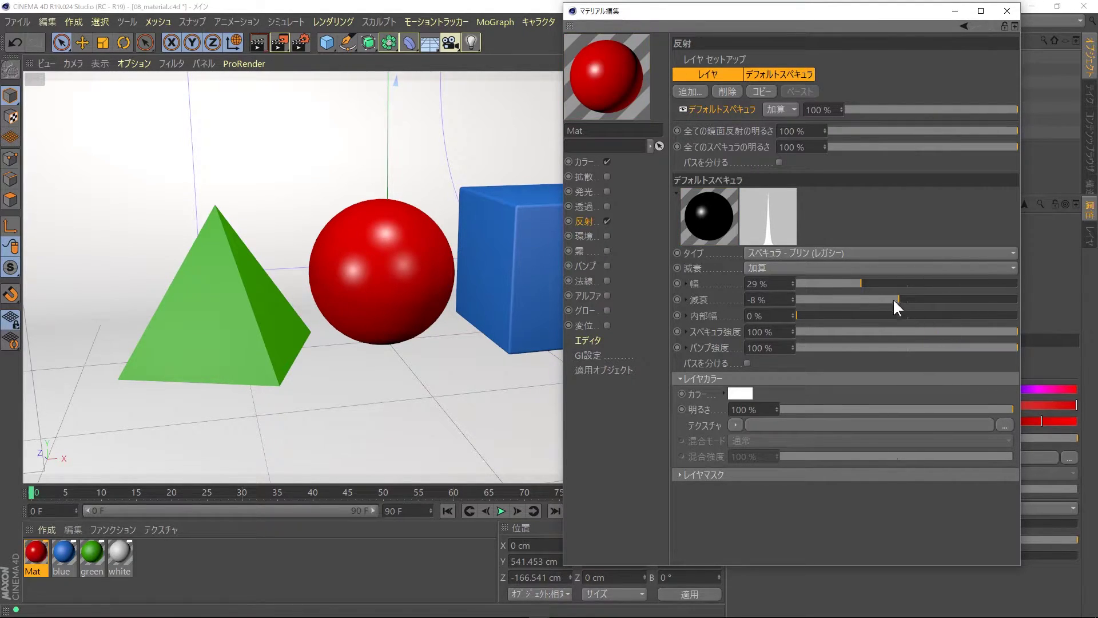
{"action": "left_click", "coordinate": [863, 283]}
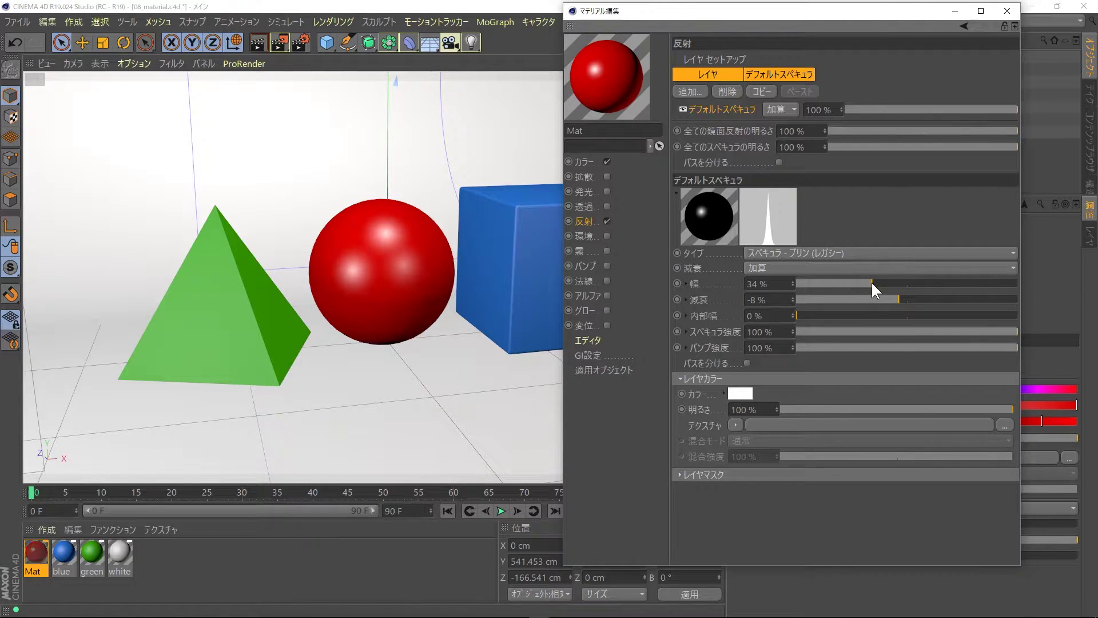
{"action": "left_click", "coordinate": [275, 45]}
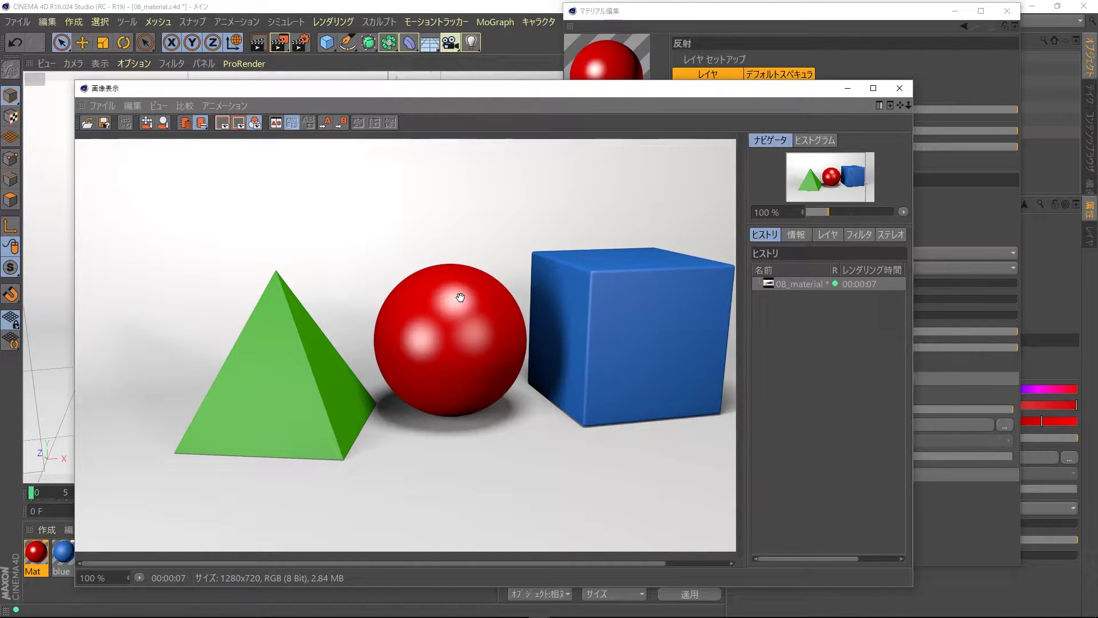
Close the Picture Viewer after reviewing the glossy red sphere render.
{"action": "left_click", "coordinate": [900, 88]}
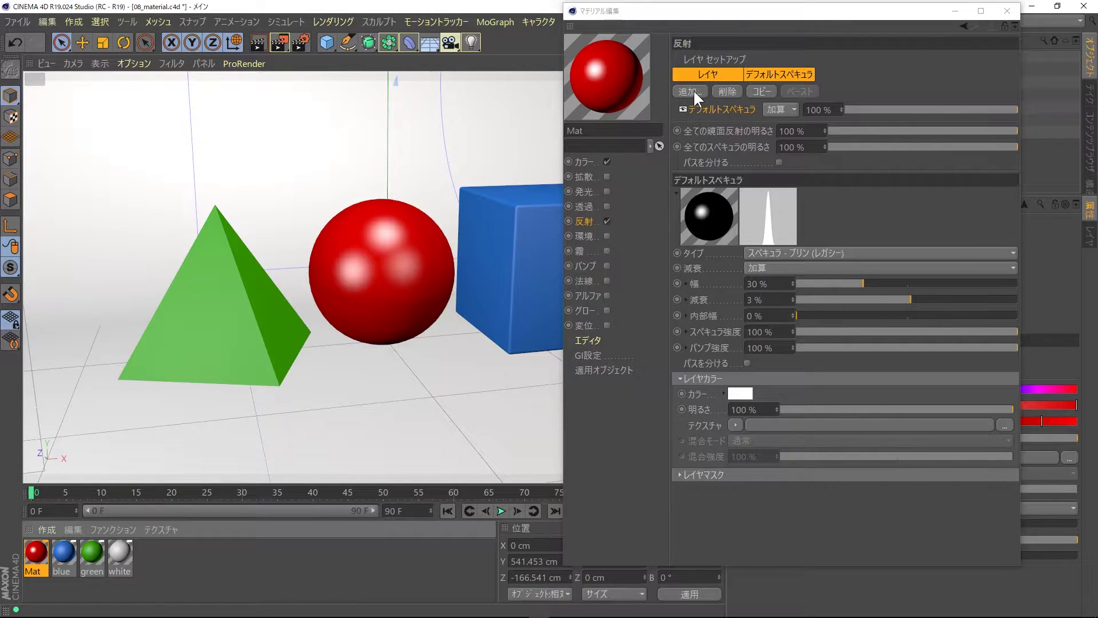
Add a Beckmann reflection layer to Mat and render the mirror-like sphere.
{"action": "left_click", "coordinate": [693, 90]}
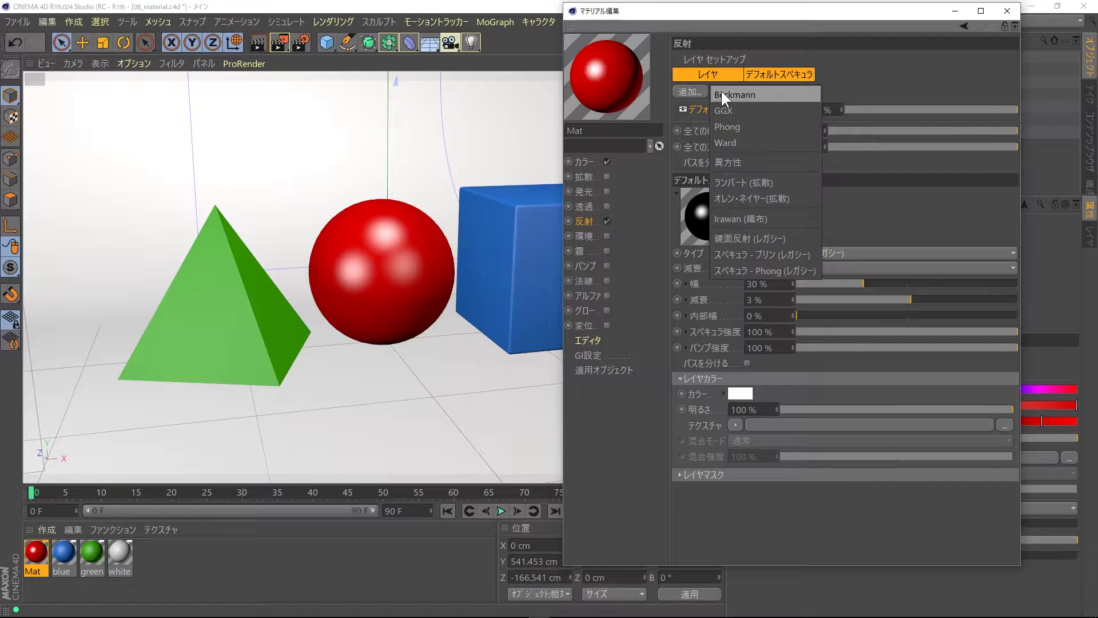
{"action": "left_click", "coordinate": [722, 93]}
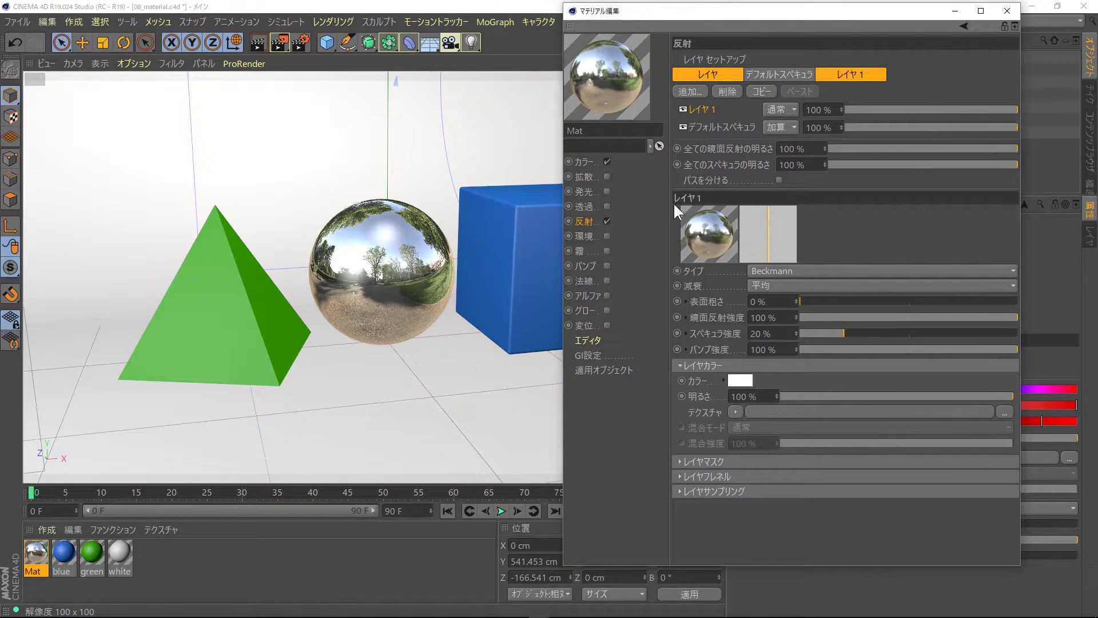
{"action": "left_click", "coordinate": [278, 43]}
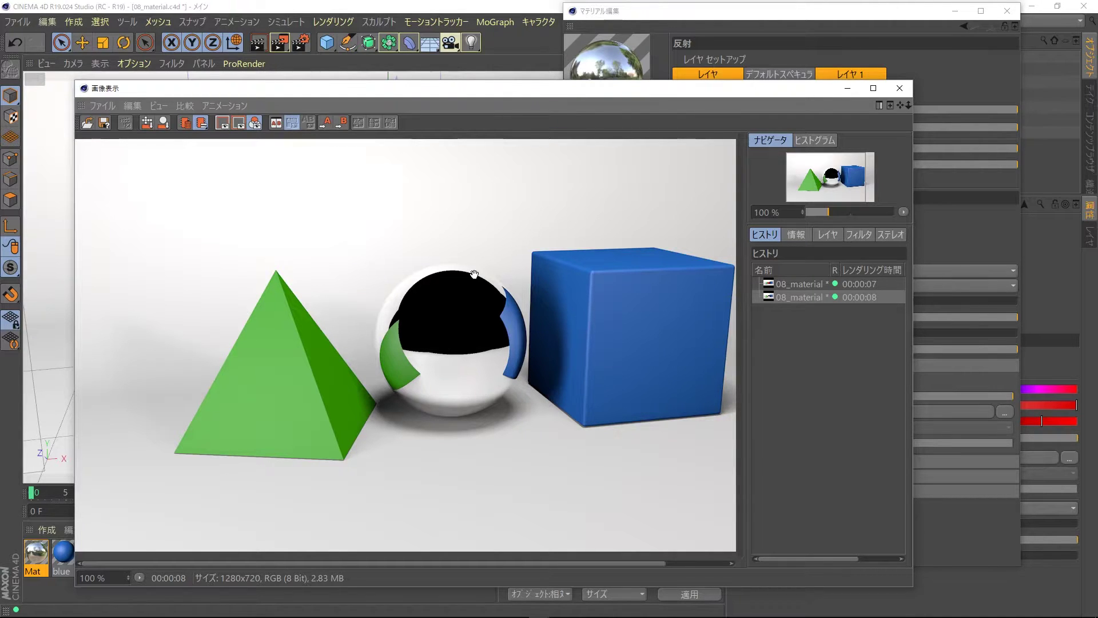
Close the render viewer and test Layer 1's opacity, leaving it at 100%.
{"action": "left_click", "coordinate": [900, 88]}
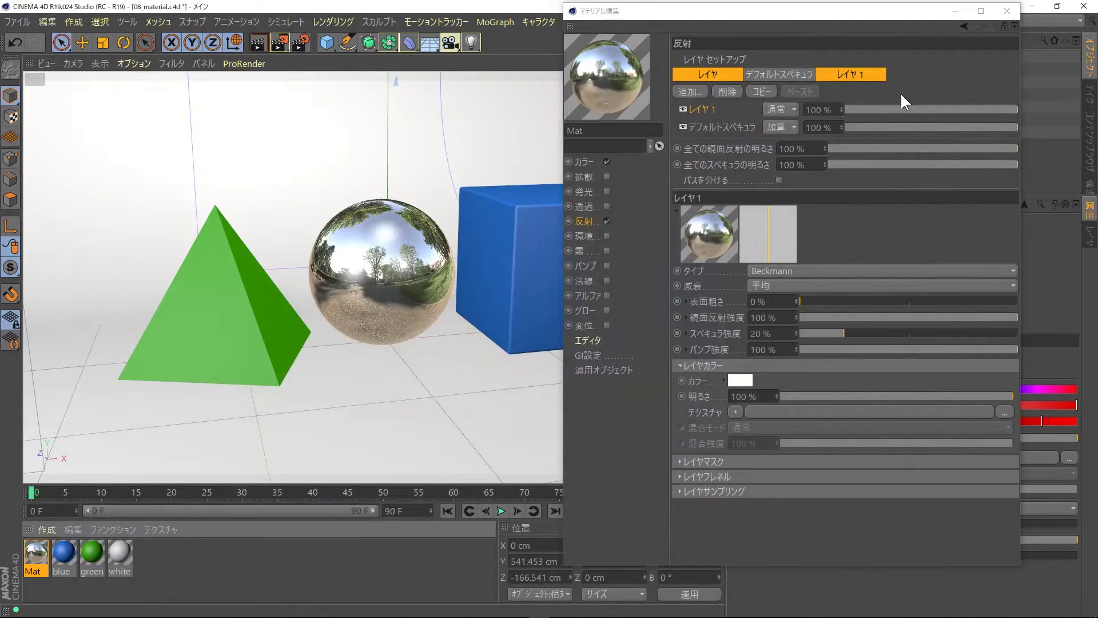
{"action": "left_click", "coordinate": [931, 109]}
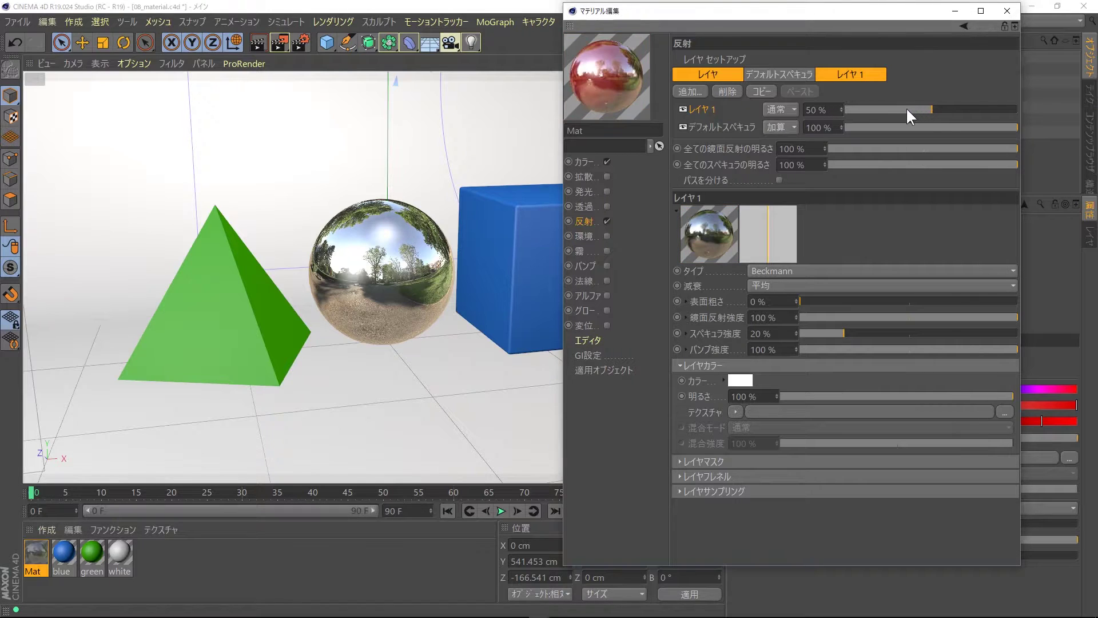
{"action": "left_click", "coordinate": [884, 109]}
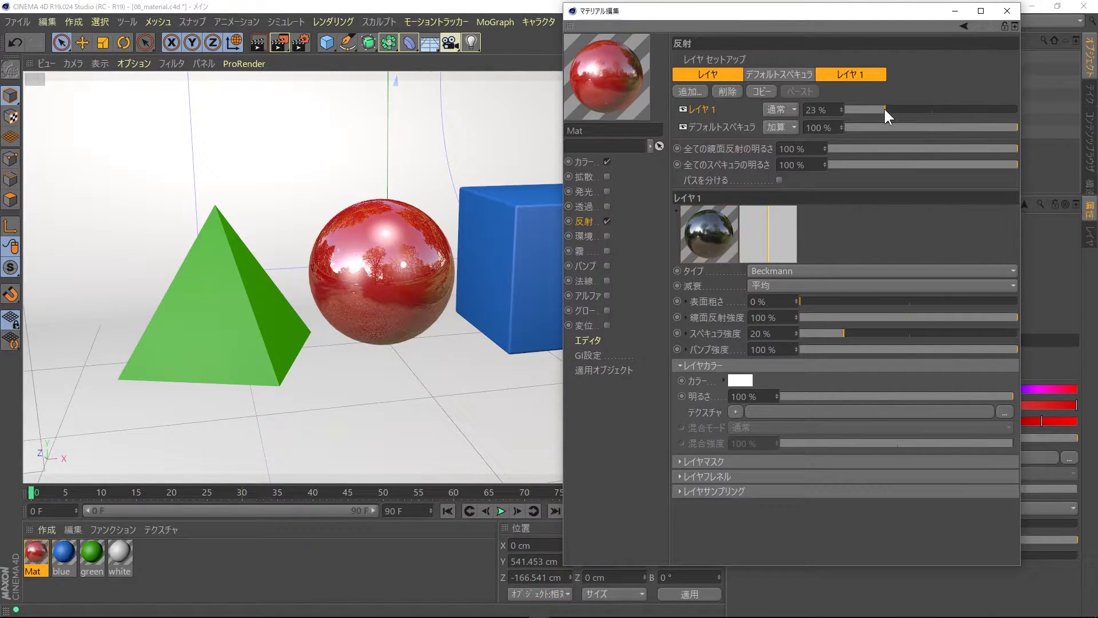
{"action": "left_click", "coordinate": [865, 109]}
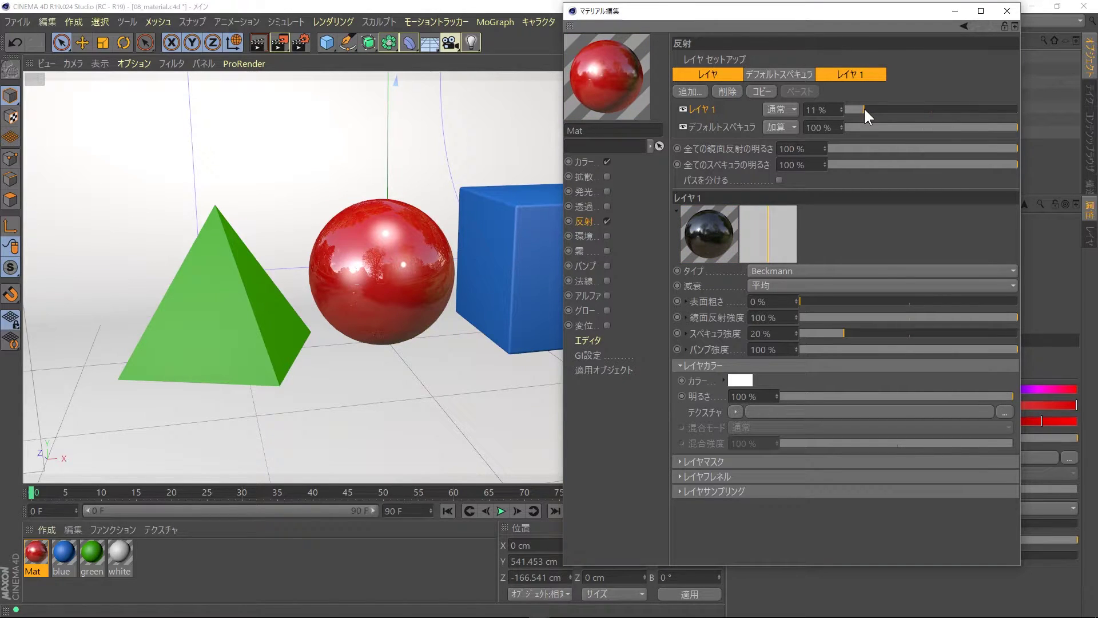
{"action": "left_click_drag", "start_coordinate": [864, 108], "coordinate": [1018, 108]}
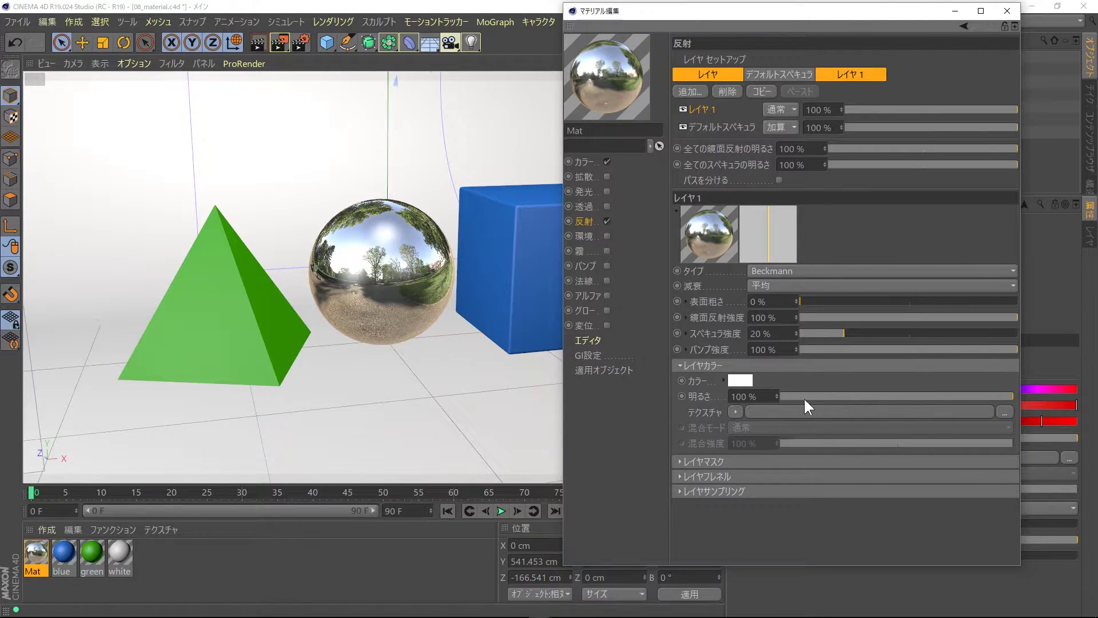
Set Layer 1 colour brightness to 30% and render the glossy red sphere.
{"action": "left_click", "coordinate": [898, 397]}
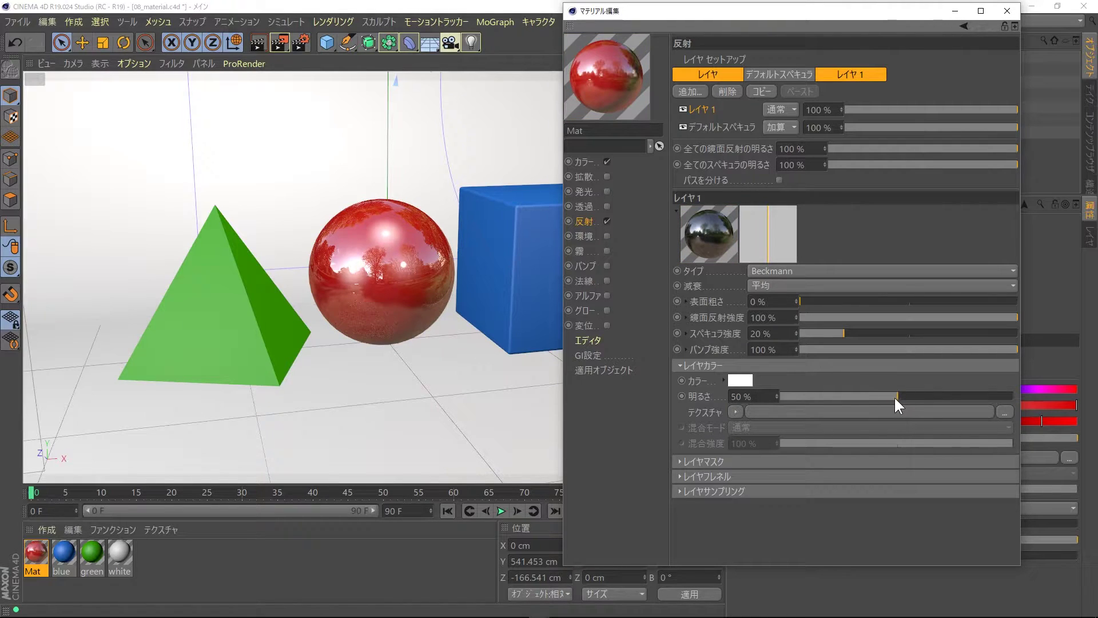
{"action": "left_click", "coordinate": [829, 396]}
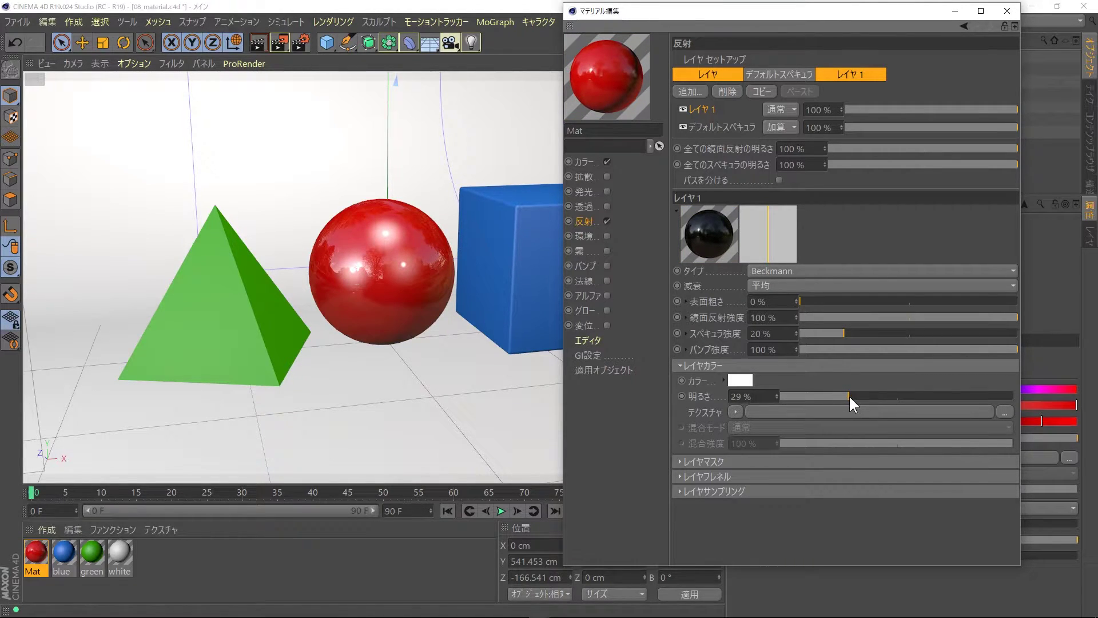
{"action": "left_click", "coordinate": [850, 395]}
{"action": "left_click", "coordinate": [281, 41]}
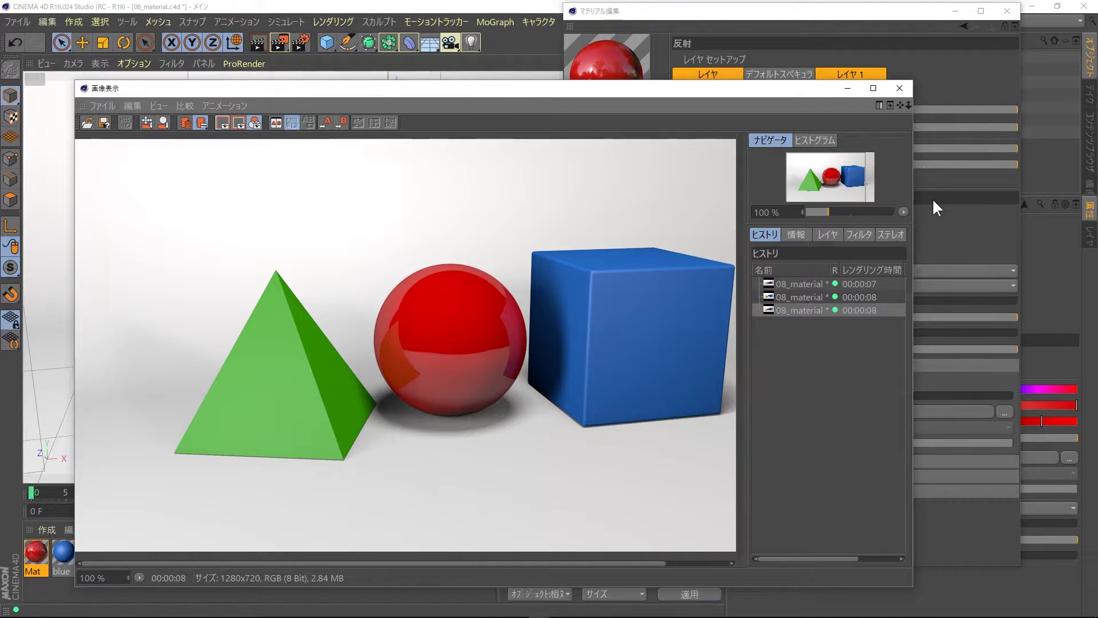
Close the Picture Viewer to return to Mat's reflectance layers.
{"action": "left_click", "coordinate": [904, 90]}
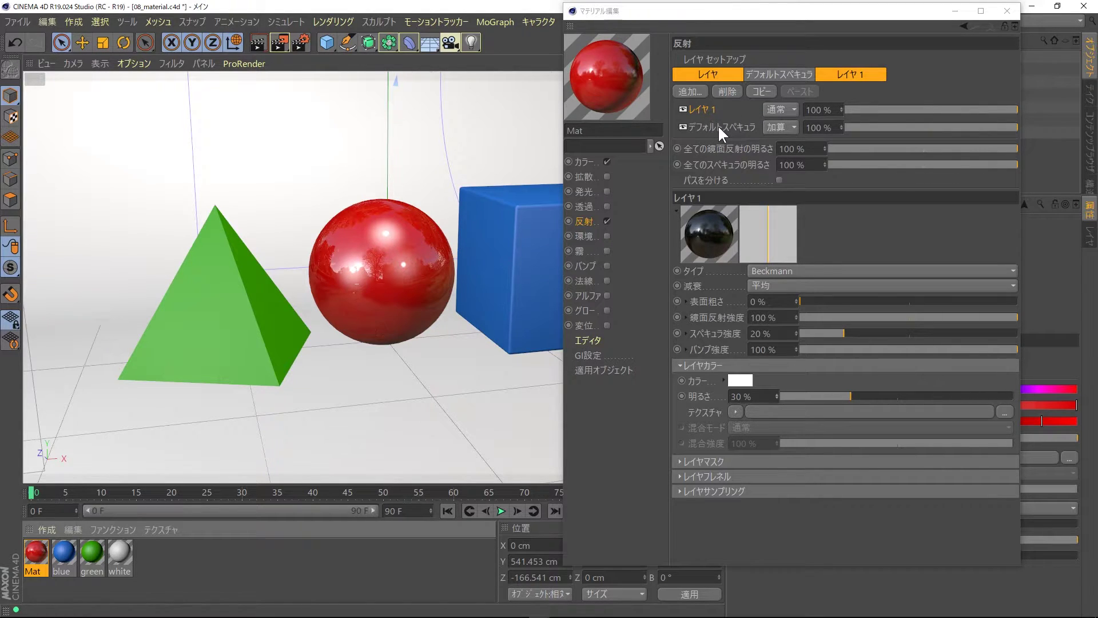
Move Default Specular above Layer 1, render, and restore Layer 1 brightness to 100%.
{"action": "left_click_drag", "start_coordinate": [719, 124], "coordinate": [716, 113]}
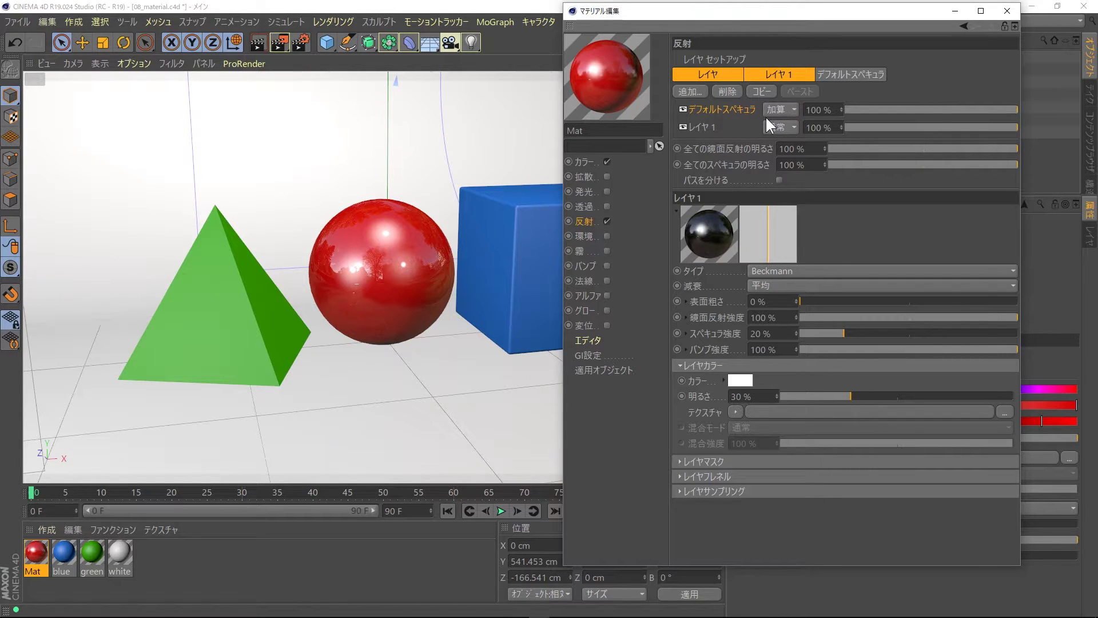
{"action": "left_click", "coordinate": [280, 43]}
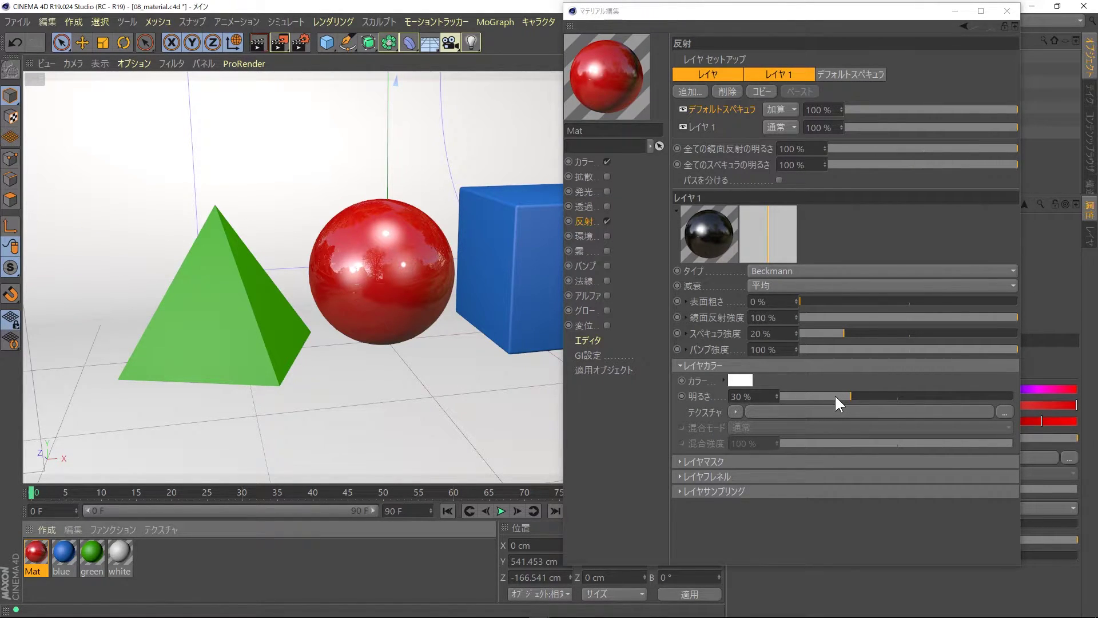
{"action": "left_click_drag", "start_coordinate": [838, 396], "coordinate": [1018, 396]}
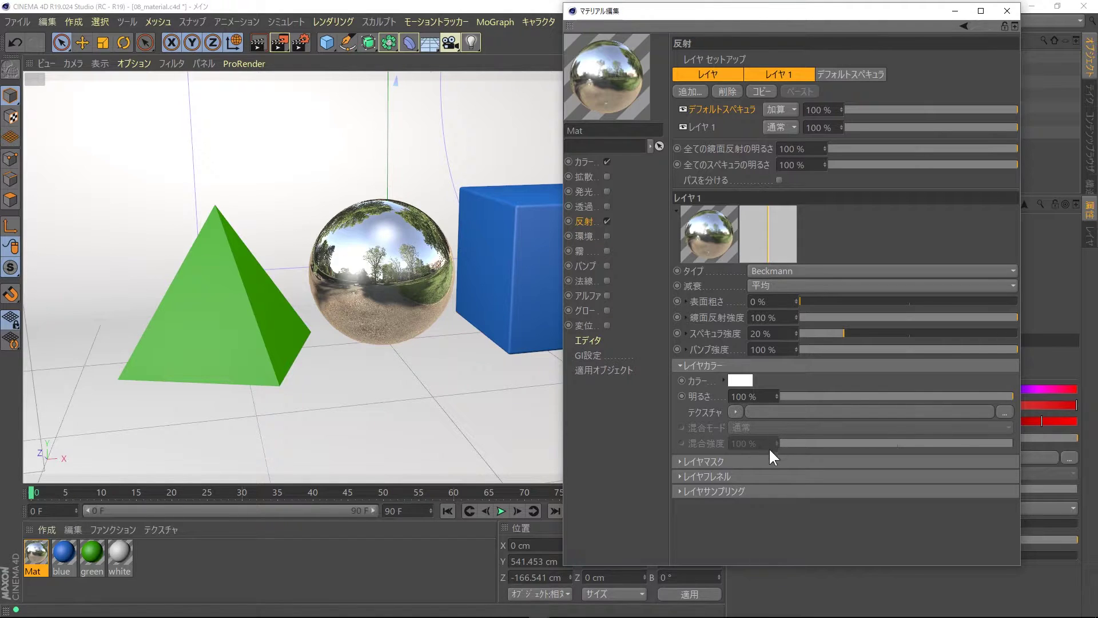
Set Layer 1's Fresnel to Dielectric with the PET preset (IOR 1.575) and render.
{"action": "left_click", "coordinate": [767, 478]}
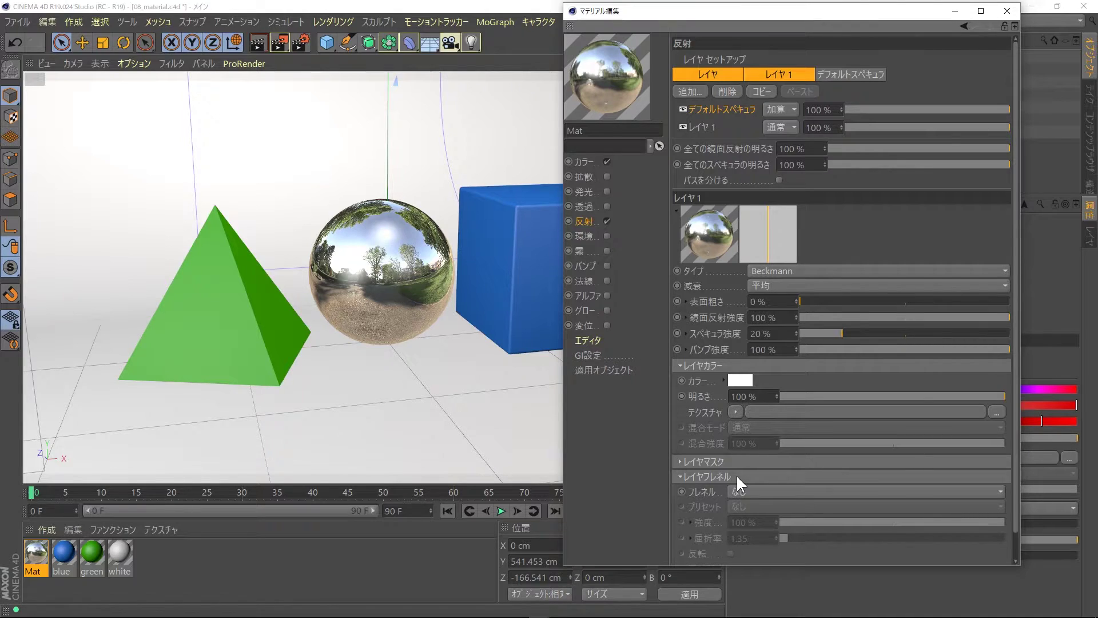
{"action": "left_click", "coordinate": [766, 493]}
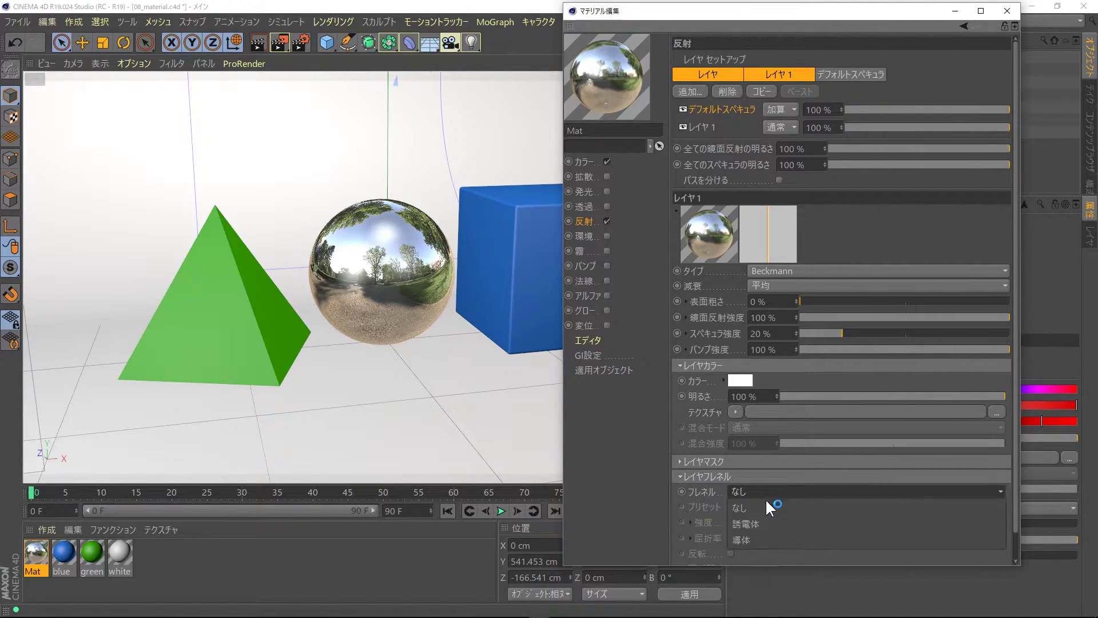
{"action": "left_click", "coordinate": [767, 524]}
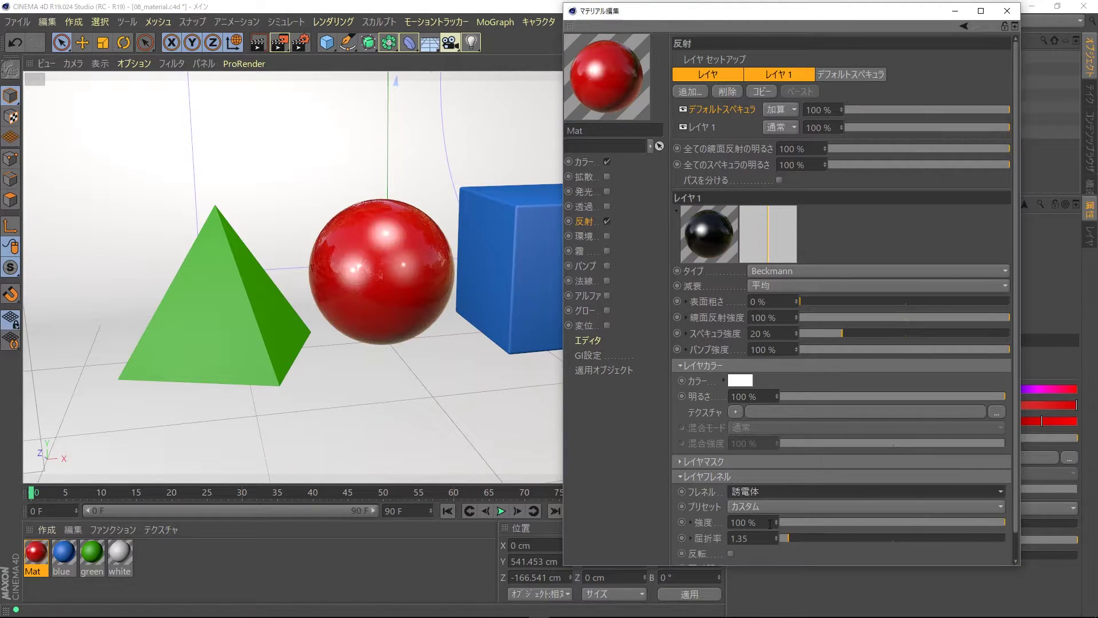
{"action": "left_click", "coordinate": [762, 507]}
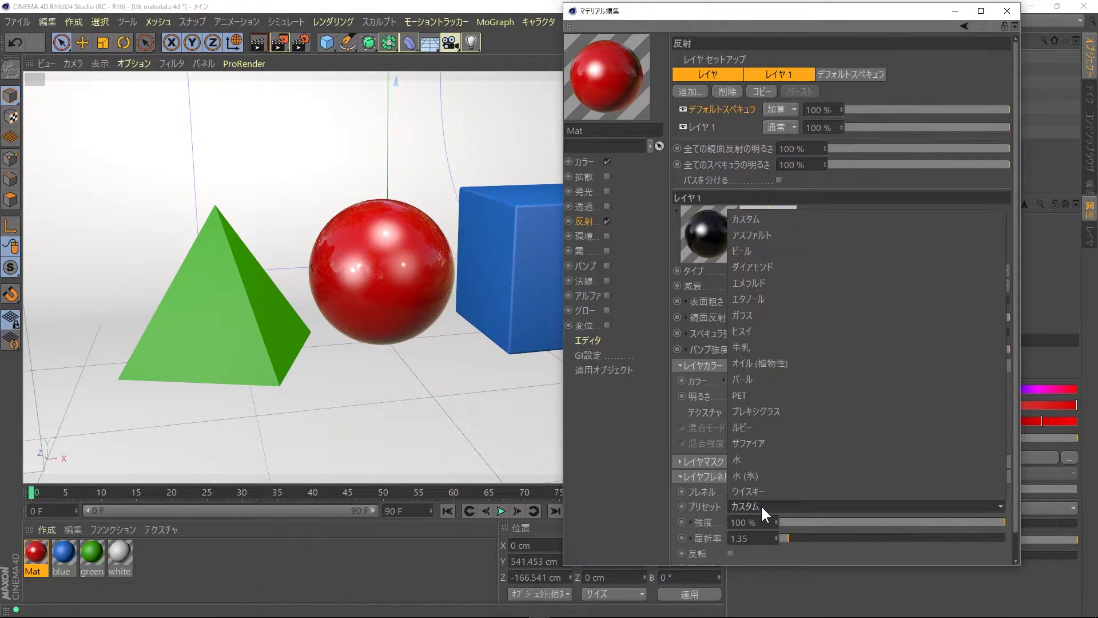
{"action": "left_click", "coordinate": [747, 396]}
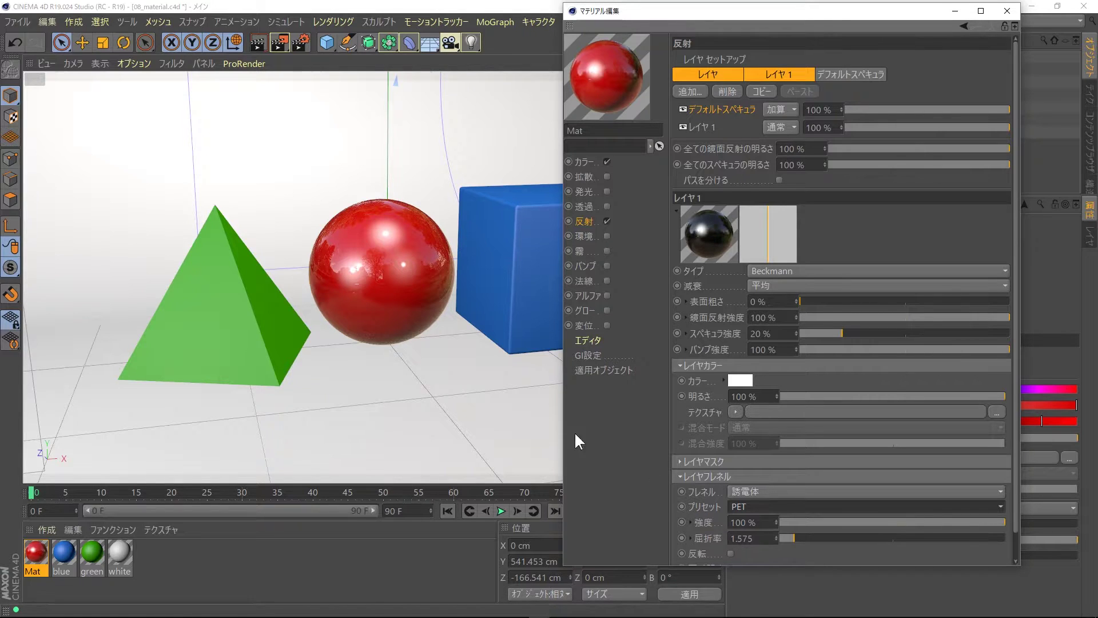
{"action": "left_click", "coordinate": [278, 43]}
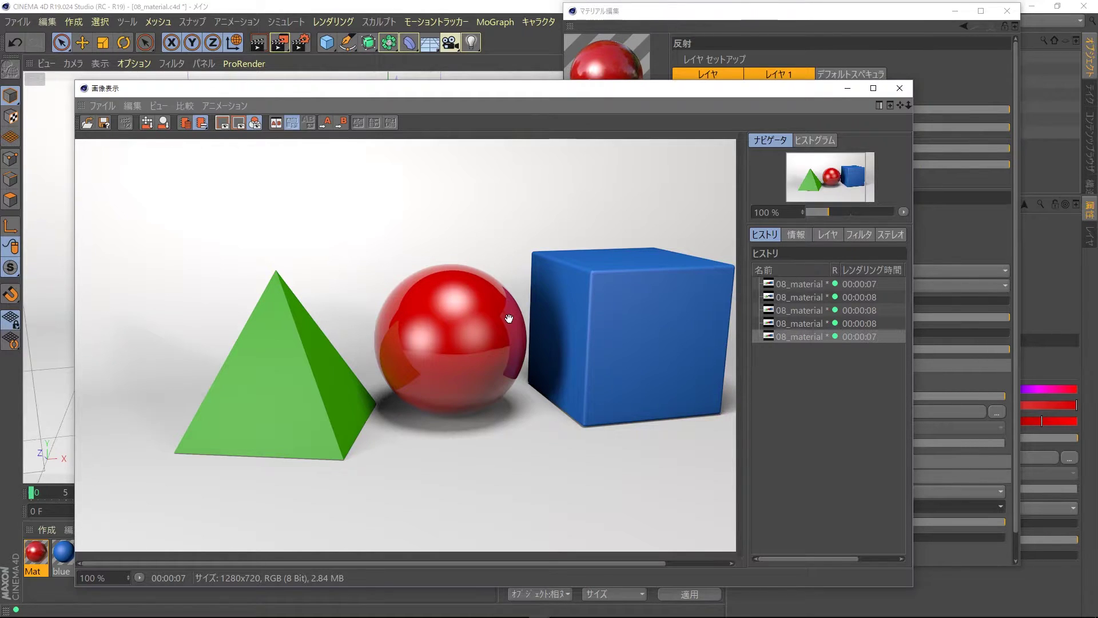
{"action": "left_click", "coordinate": [792, 337]}
{"action": "left_click", "coordinate": [792, 325]}
{"action": "left_click", "coordinate": [793, 329]}
{"action": "left_click", "coordinate": [795, 336]}
{"action": "left_click", "coordinate": [793, 324]}
Compare the renders, then set Layer 1 roughness to 30% and re-render.
{"action": "left_click", "coordinate": [793, 333]}
{"action": "left_click", "coordinate": [900, 88]}
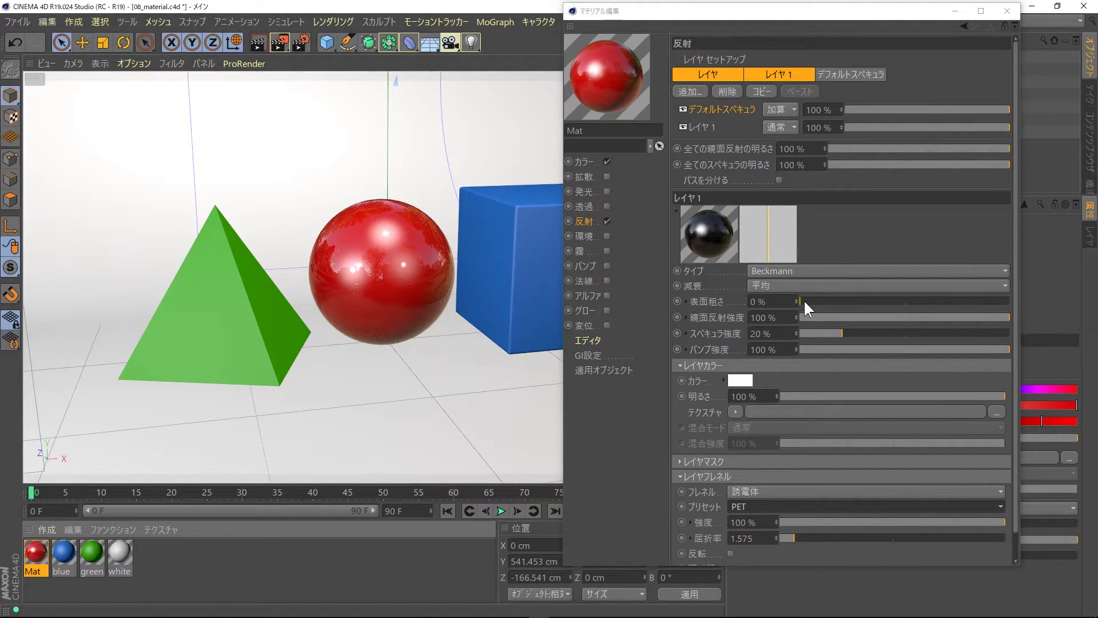
{"action": "left_click_drag", "start_coordinate": [805, 301], "coordinate": [864, 301]}
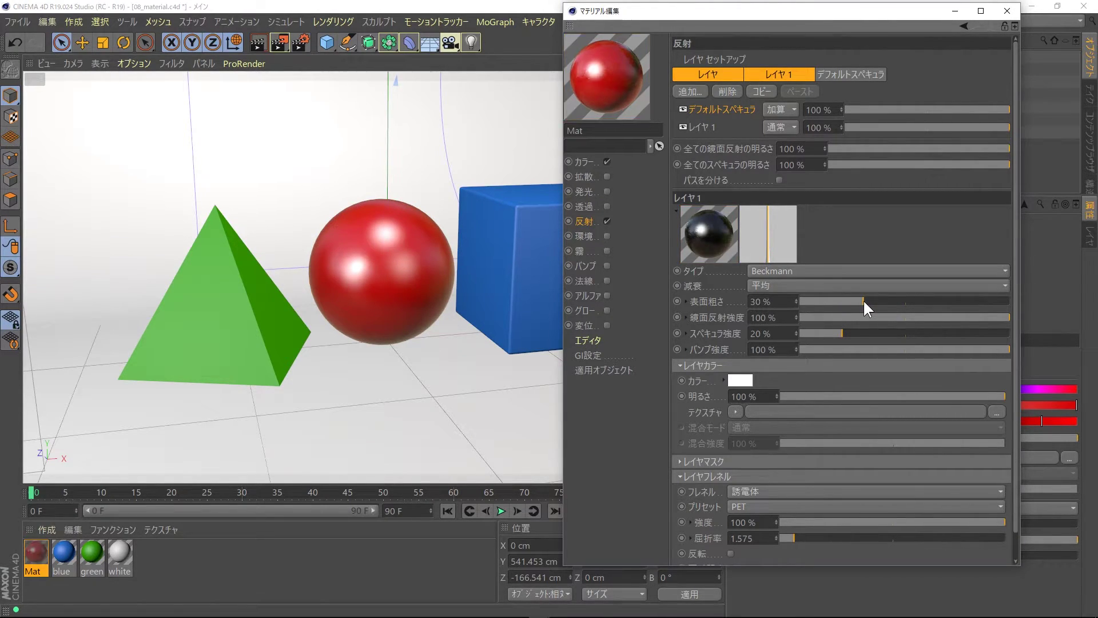
{"action": "left_click", "coordinate": [280, 40]}
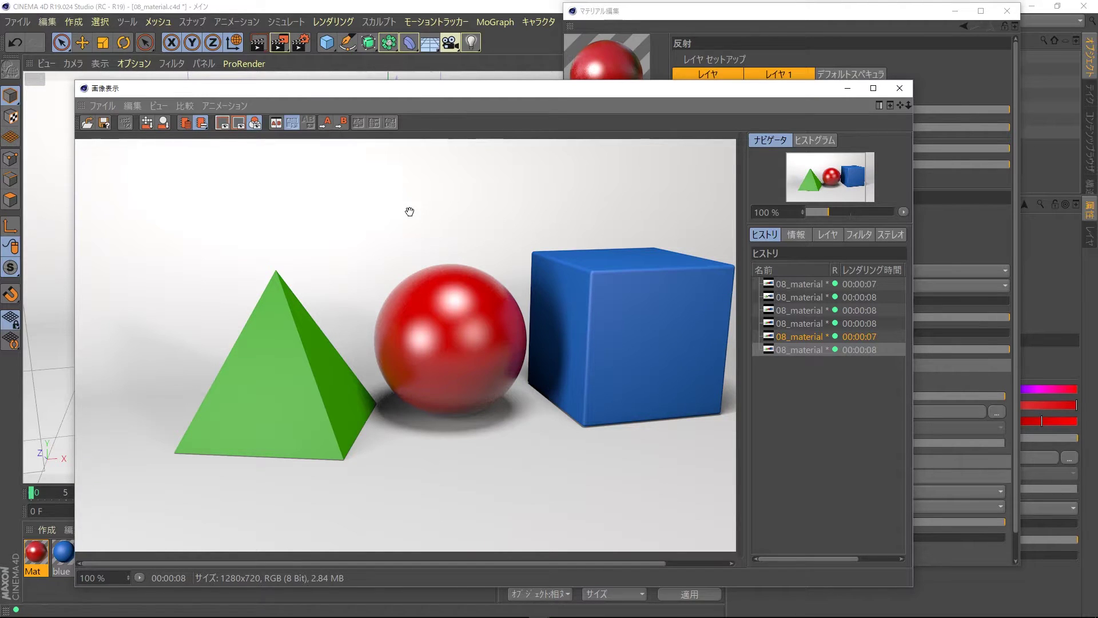
Switch off Mat's Default Specular layer and drop Layer 1's specular strength to 0%.
{"action": "left_click", "coordinate": [900, 88]}
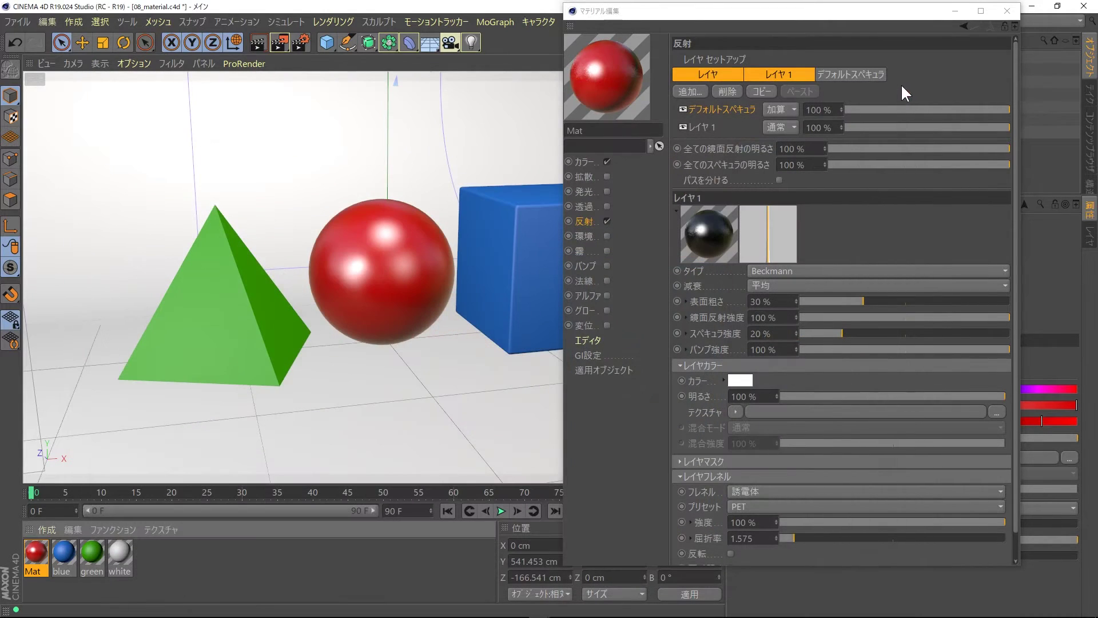
{"action": "left_click", "coordinate": [683, 109]}
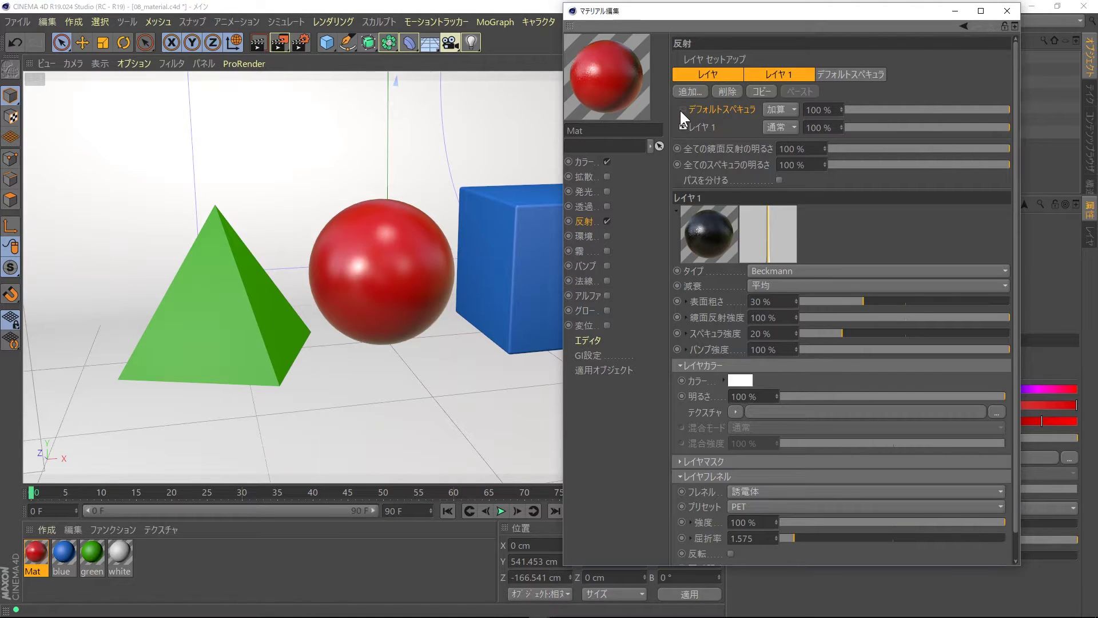
{"action": "left_click", "coordinate": [702, 127]}
{"action": "left_click_drag", "start_coordinate": [833, 335], "coordinate": [800, 334]}
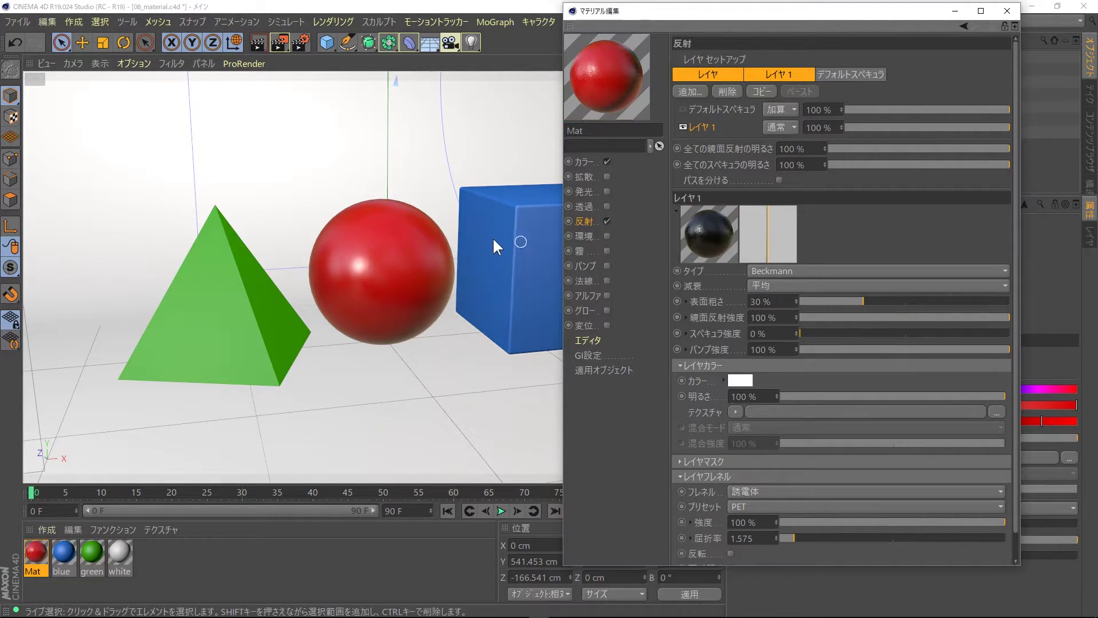
Render the scene to the Picture Viewer to check the reduced highlights.
{"action": "left_click", "coordinate": [277, 37]}
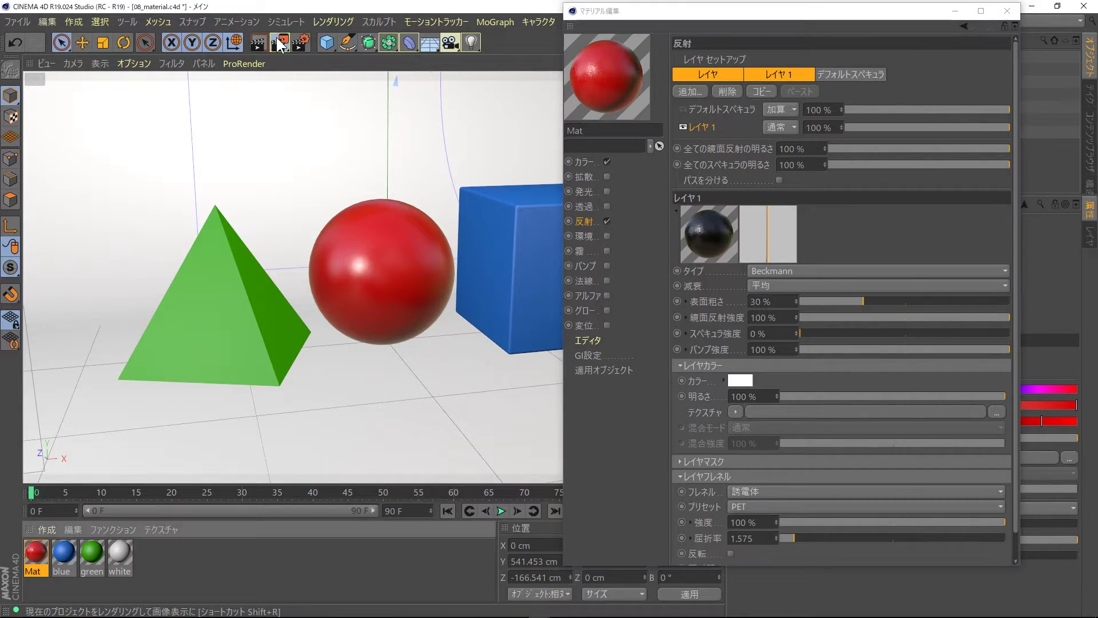
{"action": "left_click", "coordinate": [274, 35]}
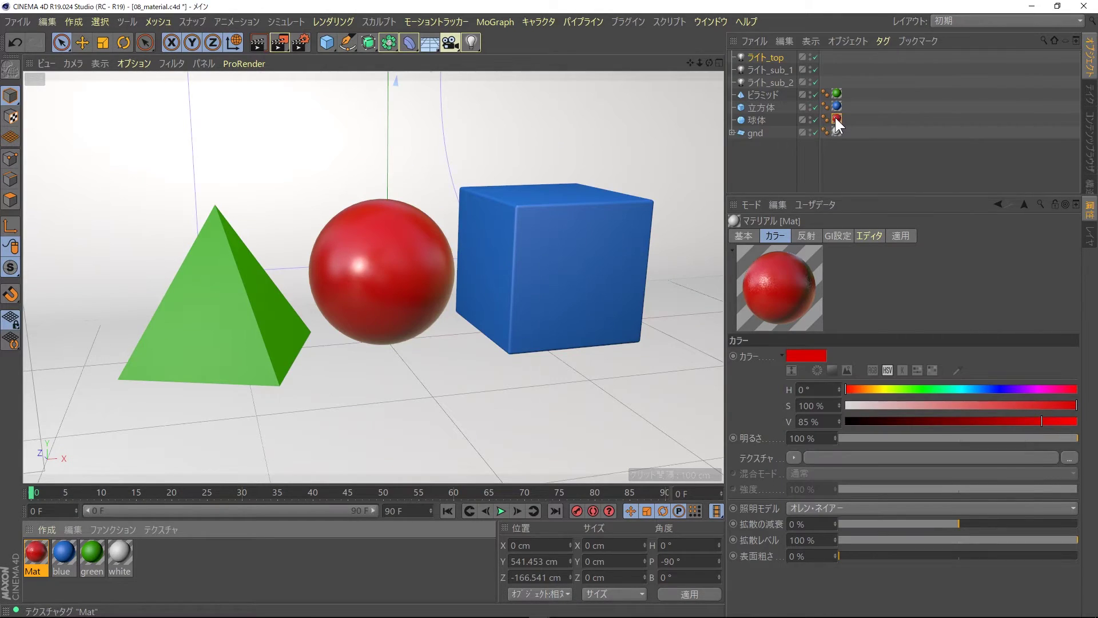
Create new material Mat.1 and drop it onto the sphere's texture tag, replacing Mat.
{"action": "left_click", "coordinate": [836, 117]}
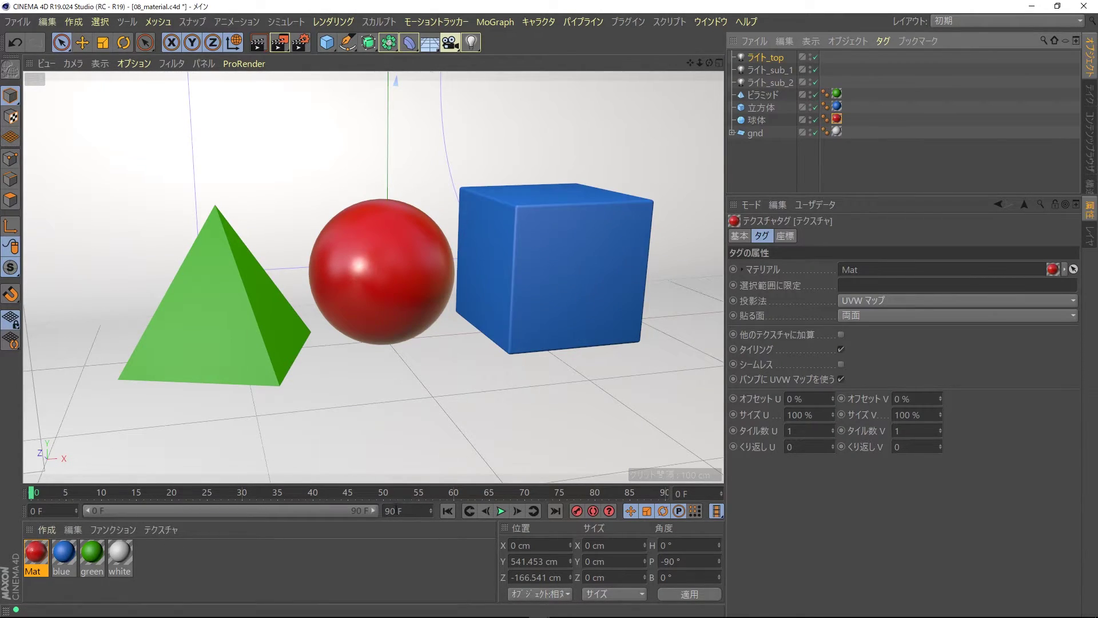
{"action": "double_click", "coordinate": [219, 559]}
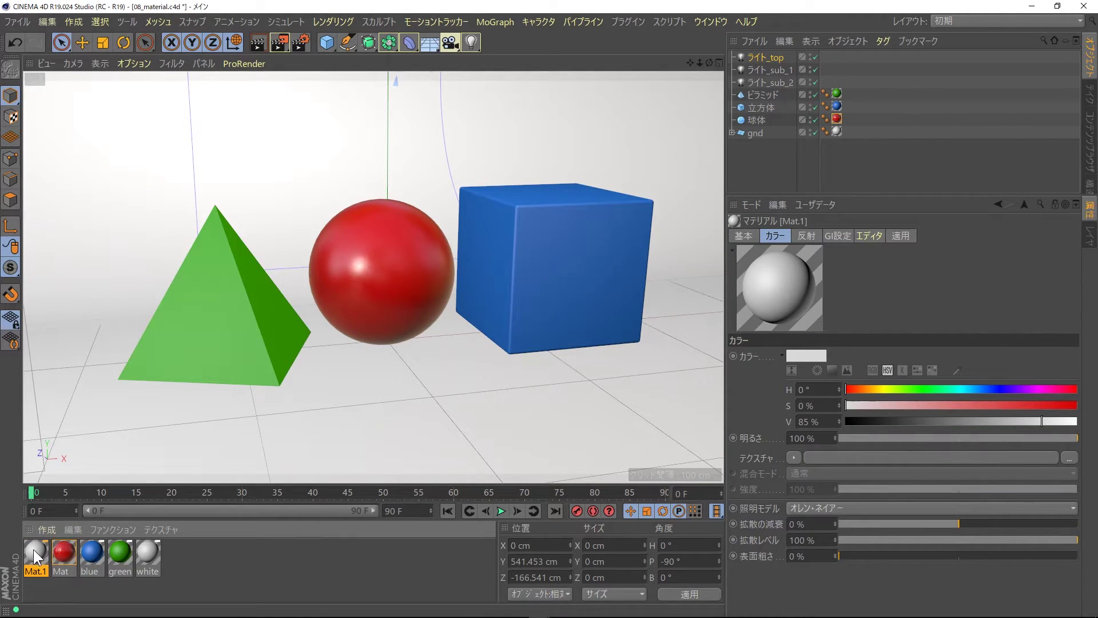
{"action": "left_click_drag", "start_coordinate": [33, 550], "coordinate": [836, 119]}
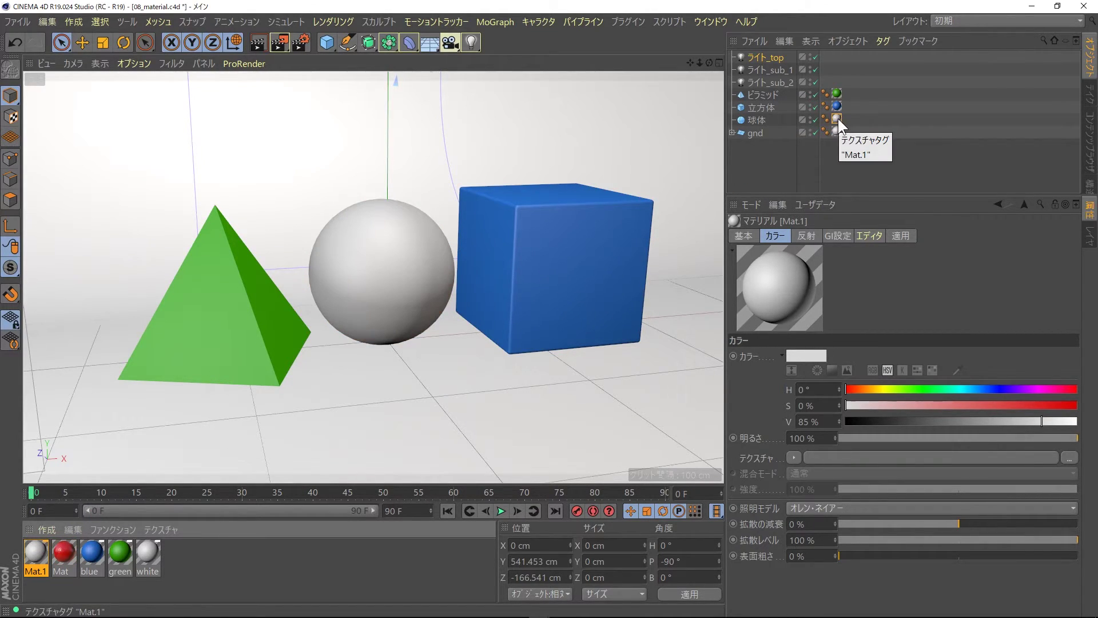
Enable Transparency and disable Color on Mat.1, then render to check the sphere.
{"action": "double_click", "coordinate": [31, 555]}
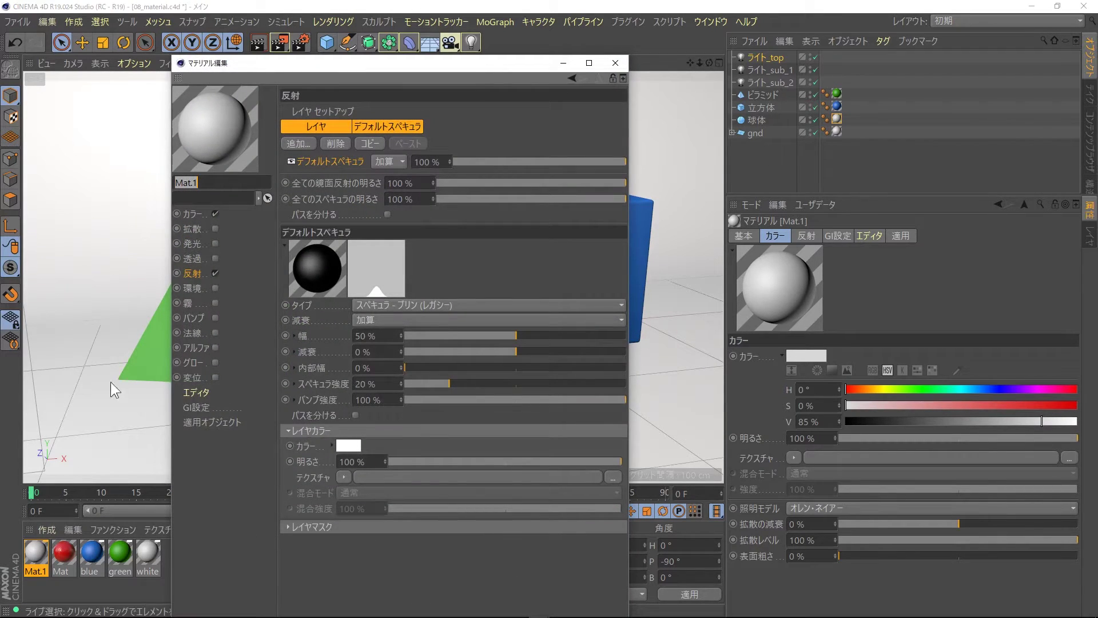
{"action": "left_click_drag", "start_coordinate": [327, 66], "coordinate": [396, 16]}
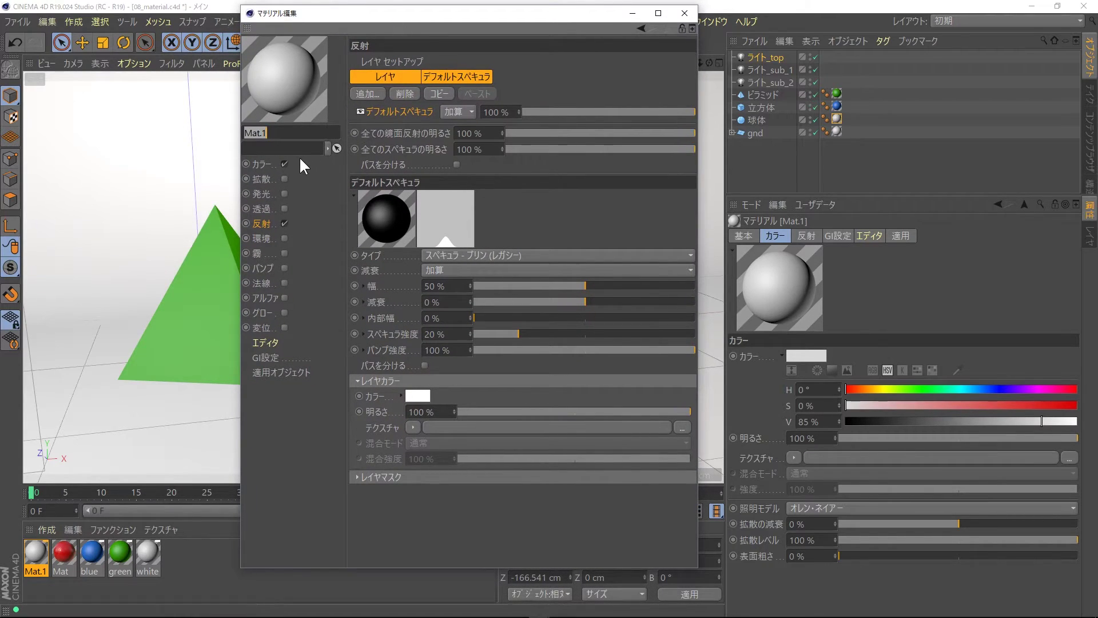
{"action": "left_click", "coordinate": [284, 208]}
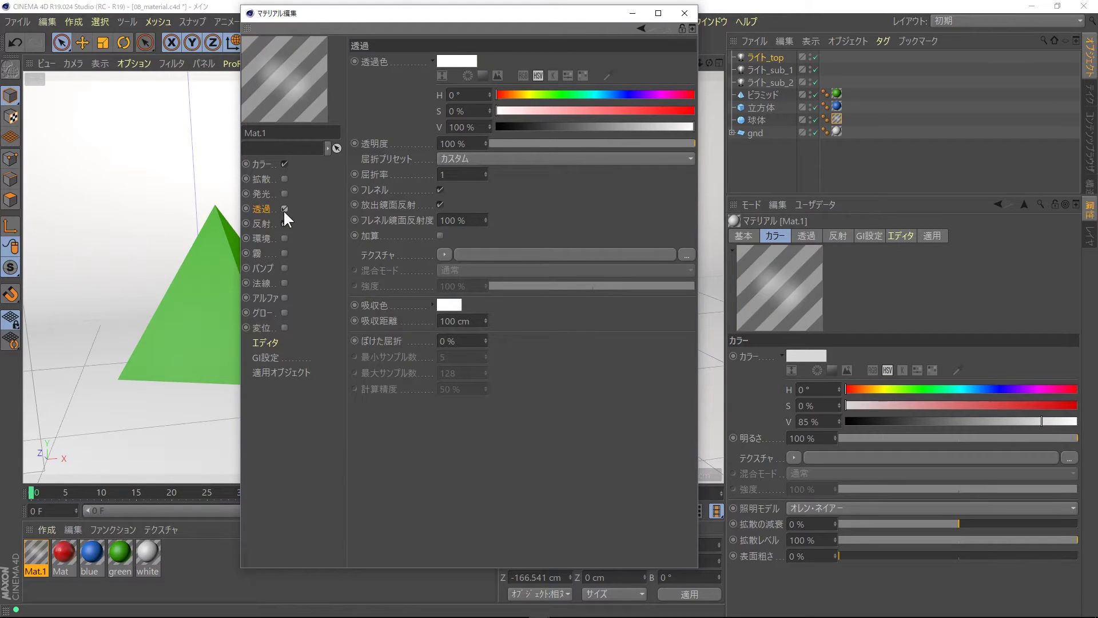
{"action": "left_click", "coordinate": [283, 163]}
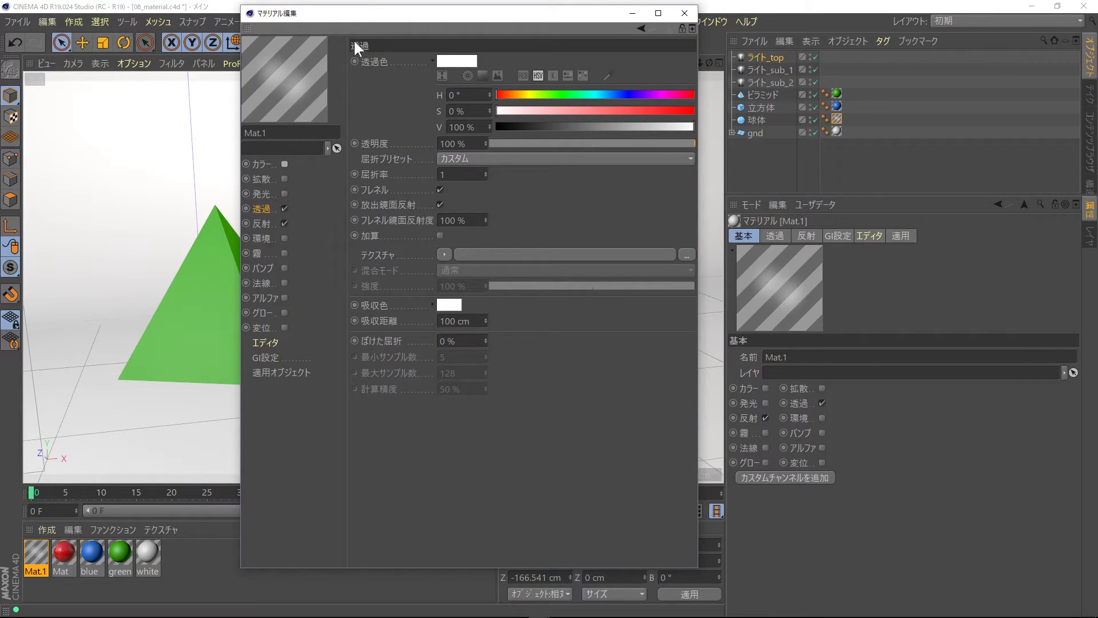
{"action": "left_click_drag", "start_coordinate": [350, 15], "coordinate": [654, 187]}
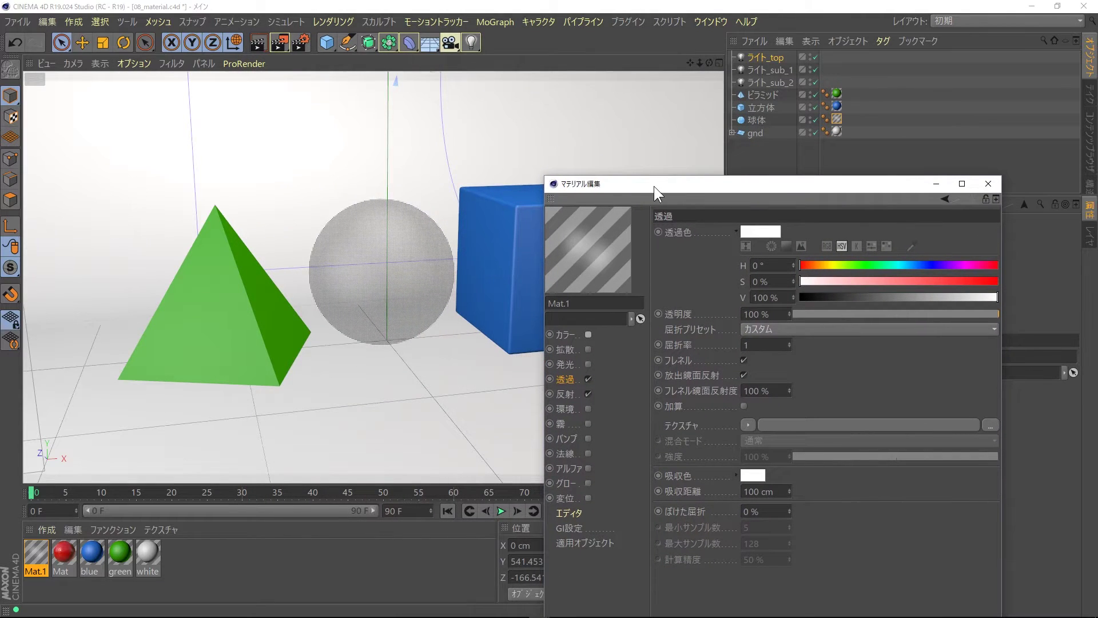
{"action": "left_click", "coordinate": [279, 43]}
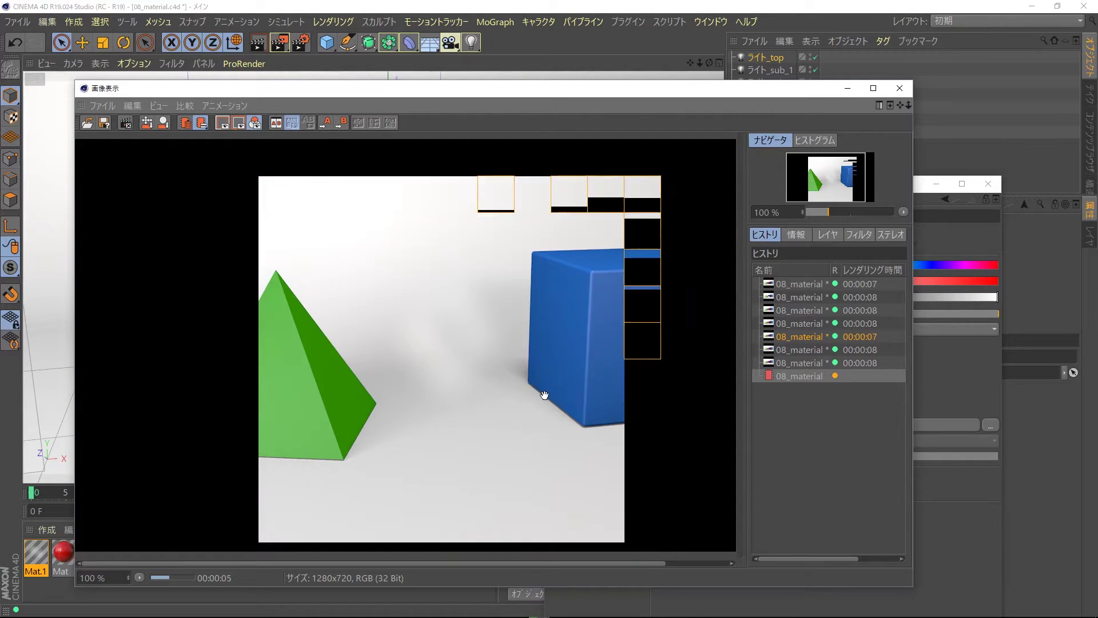
Set Mat.1's transparency refraction to 1.5 and re-render with Shift+R to see the glass sphere.
{"action": "left_click_drag", "start_coordinate": [782, 92], "coordinate": [730, 76]}
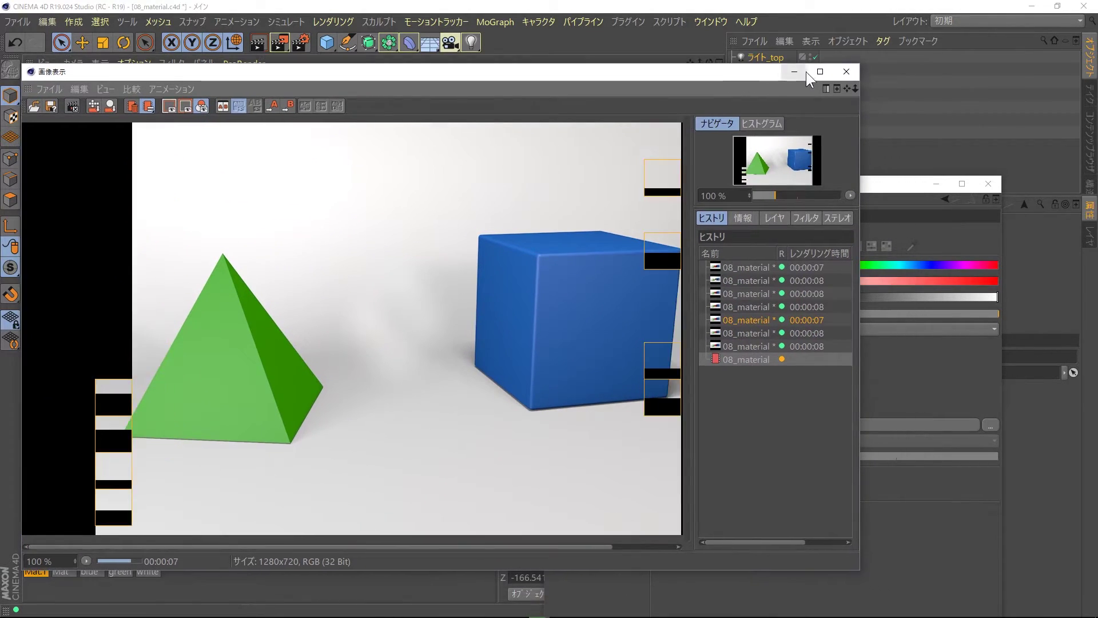
{"action": "left_click", "coordinate": [846, 73]}
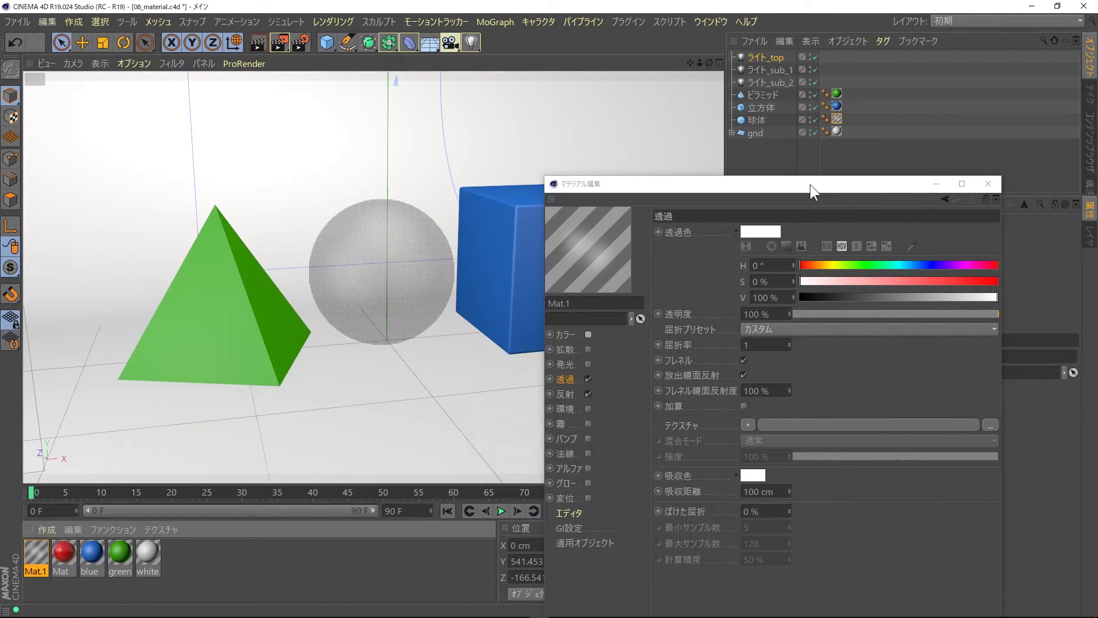
{"action": "left_click_drag", "start_coordinate": [810, 184], "coordinate": [807, 100]}
{"action": "left_click", "coordinate": [760, 257]}
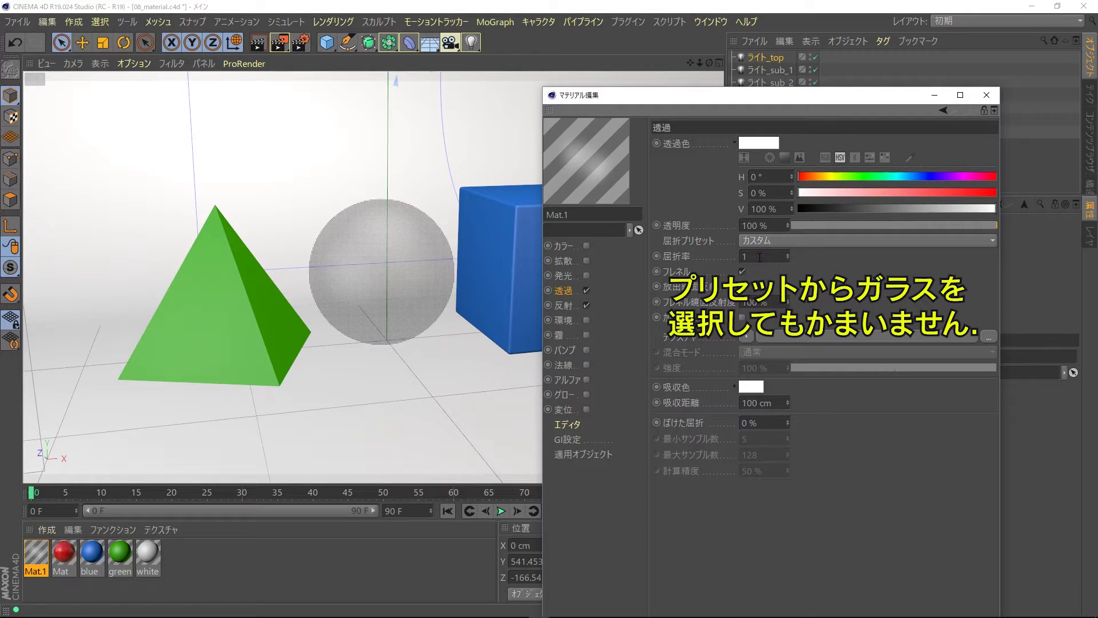
{"action": "type", "text": ".5"}
{"action": "key", "text": "Return"}
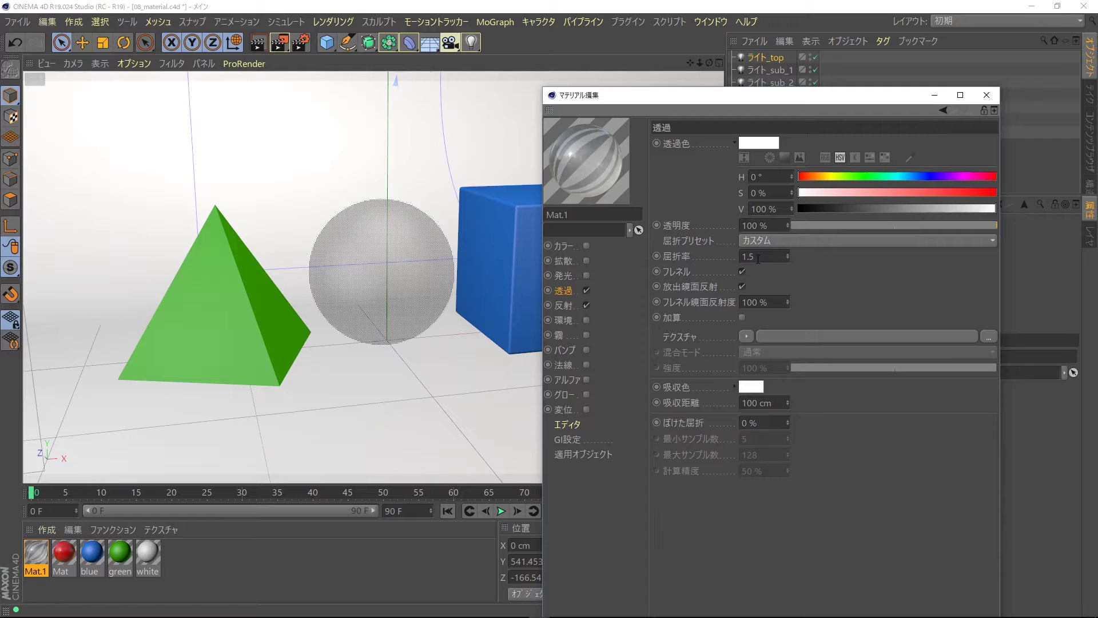
{"action": "key", "text": "shift+r"}
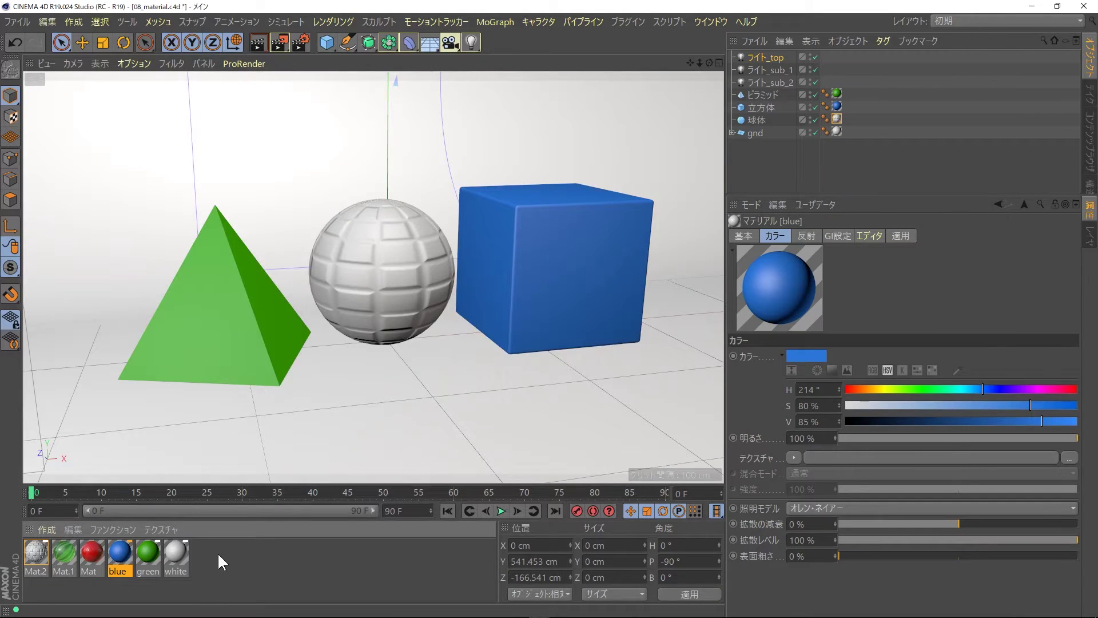
Create material Mat.3, assign it to the cube (立方体), and open it in the Material Editor.
{"action": "double_click", "coordinate": [217, 551]}
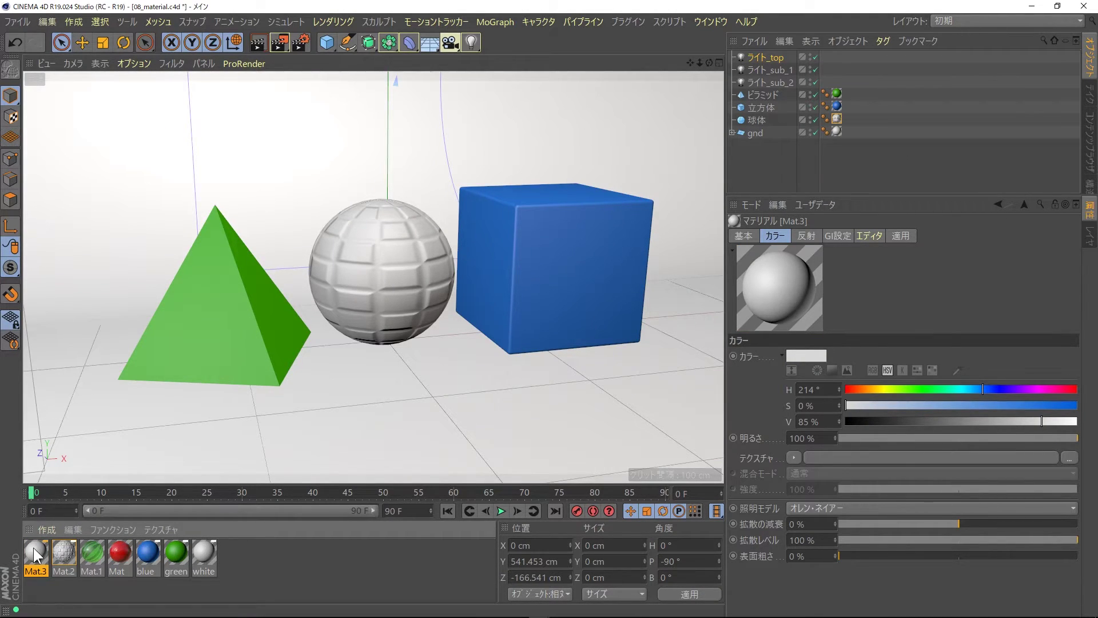
{"action": "left_click_drag", "start_coordinate": [33, 547], "coordinate": [411, 345]}
{"action": "left_click_drag", "start_coordinate": [574, 238], "coordinate": [837, 106]}
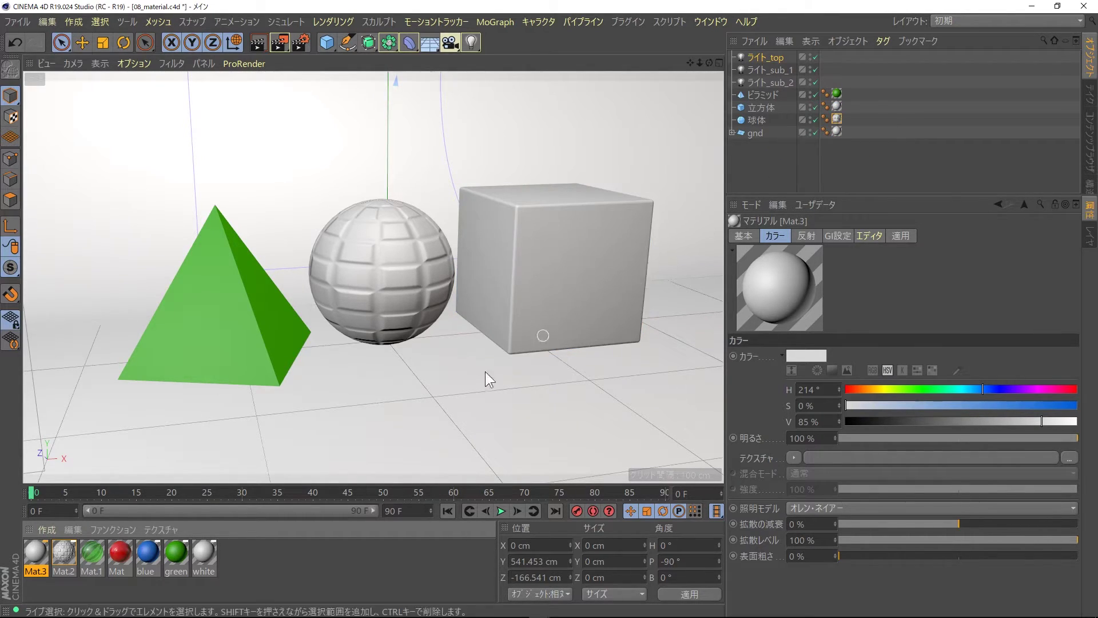
{"action": "double_click", "coordinate": [34, 550]}
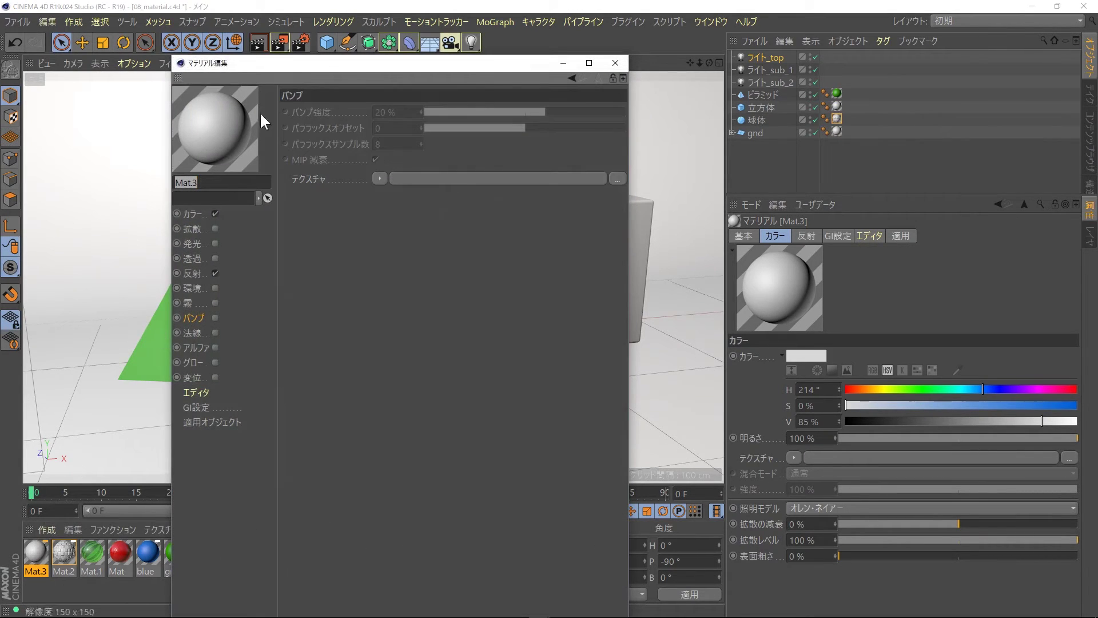
Show Mat.3's カラー channel and bring up the テクスチャ shader choices.
{"action": "left_click_drag", "start_coordinate": [308, 66], "coordinate": [695, 22]}
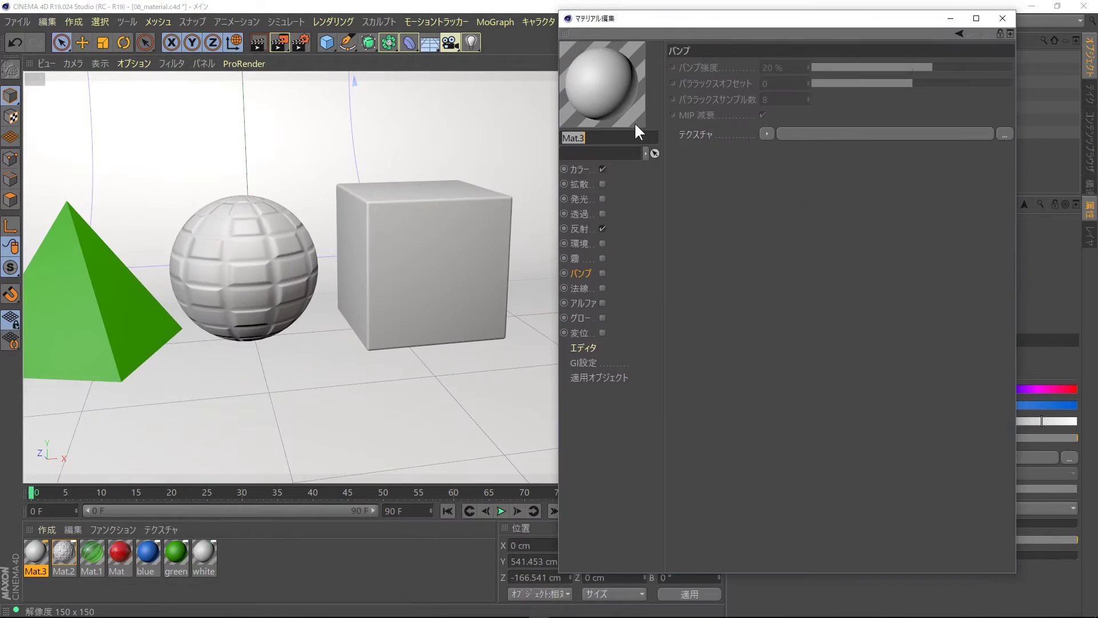
{"action": "left_click", "coordinate": [586, 166]}
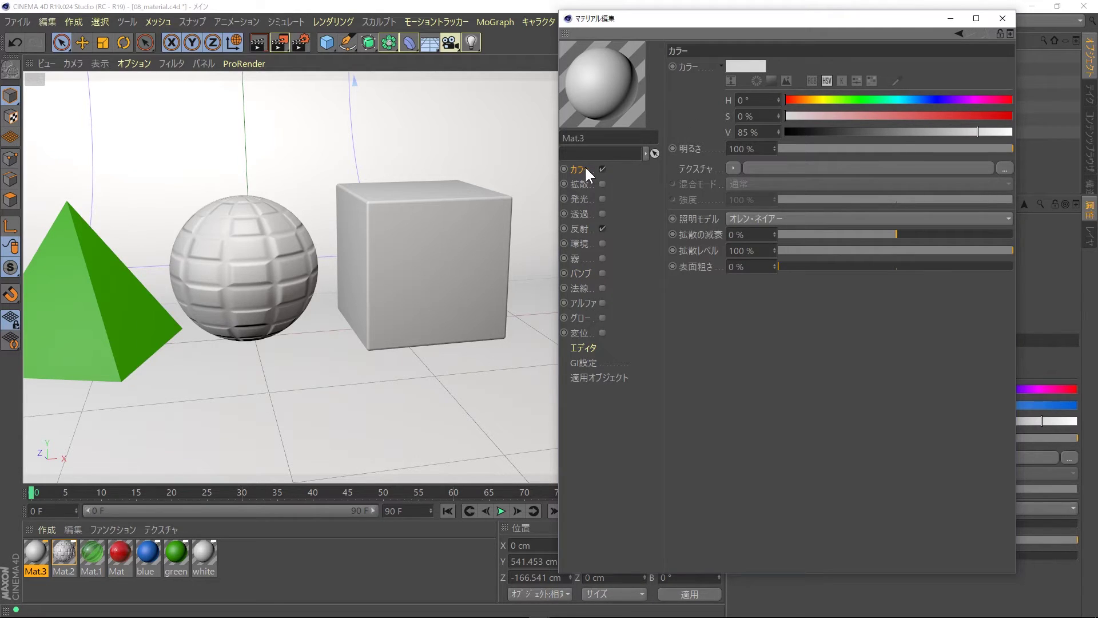
{"action": "left_click", "coordinate": [730, 167]}
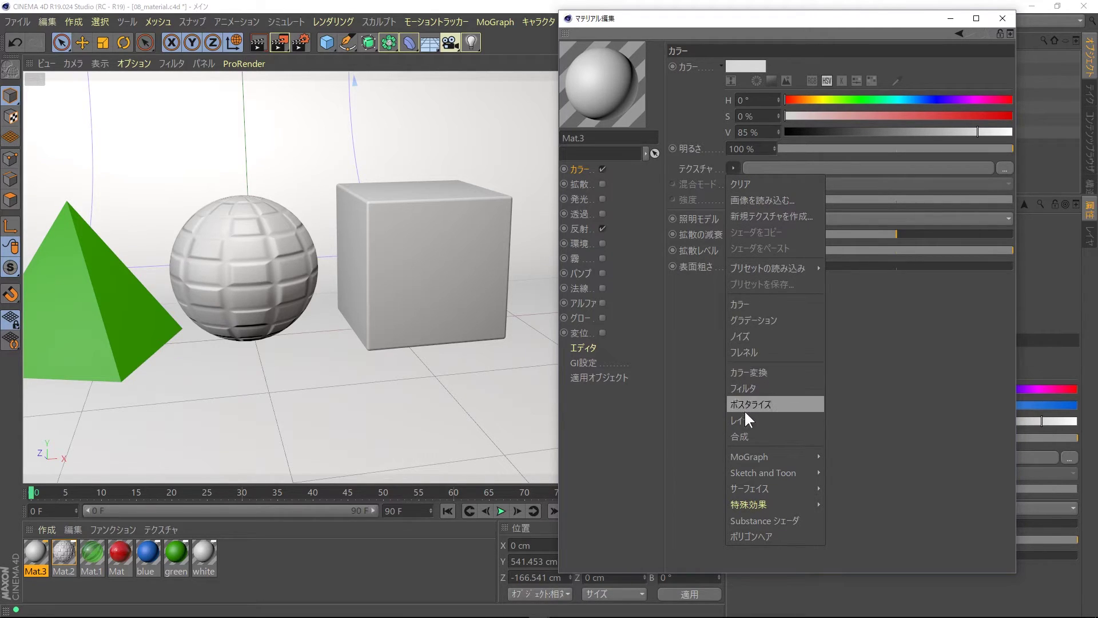
{"action": "mouse_move", "coordinate": [750, 488]}
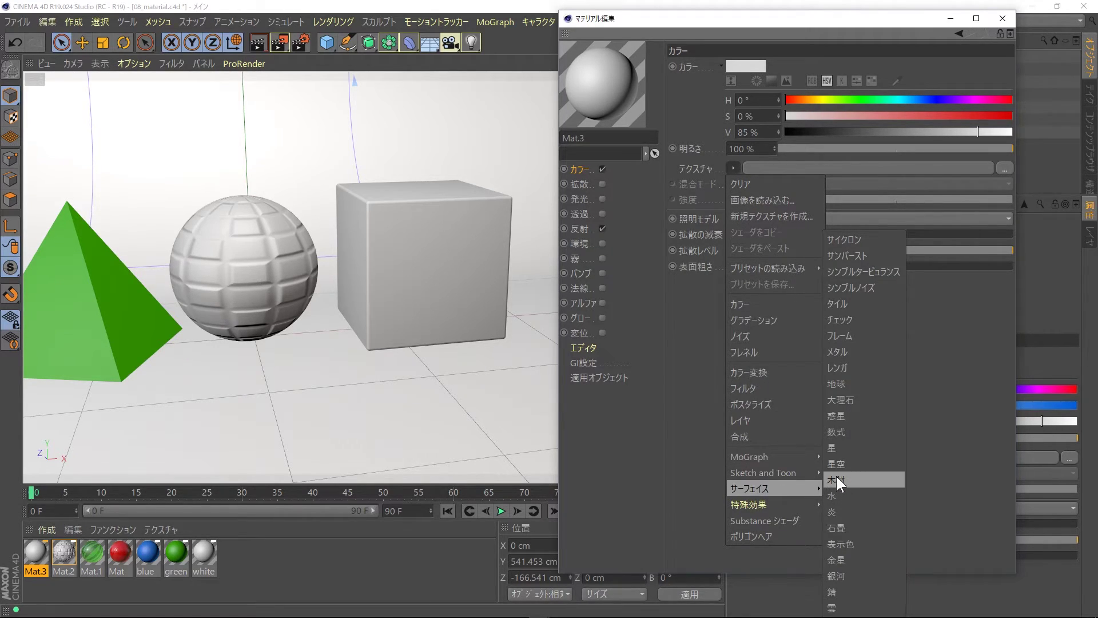
Load the タイル (Tiles) shader as Mat.3's colour texture, giving the cube red-grey tiles.
{"action": "left_click", "coordinate": [835, 304]}
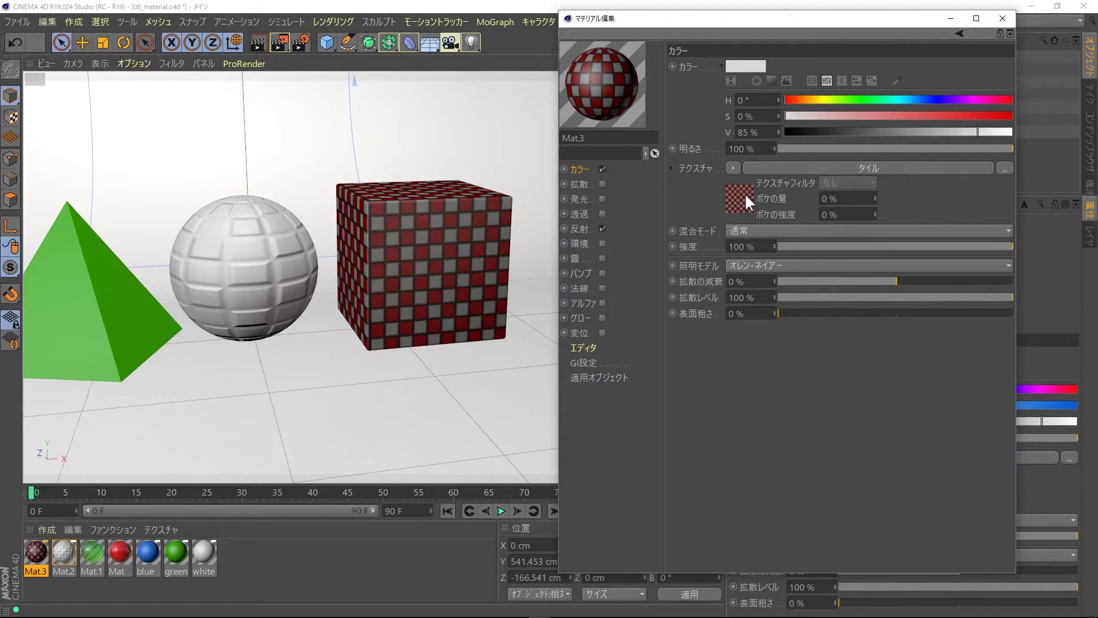
{"action": "mouse_move", "coordinate": [682, 18]}
{"action": "left_mouse_down"}
{"action": "mouse_move", "coordinate": [763, 54]}
{"action": "mouse_move", "coordinate": [687, 75]}
{"action": "left_mouse_up"}
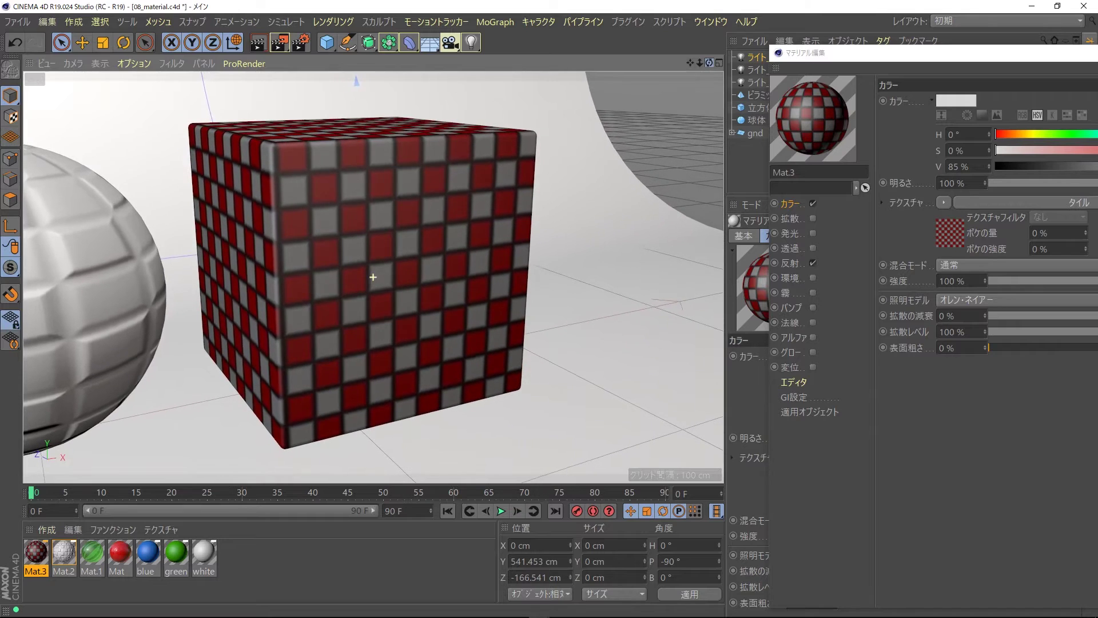
{"action": "left_click_drag", "start_coordinate": [804, 52], "coordinate": [608, 26]}
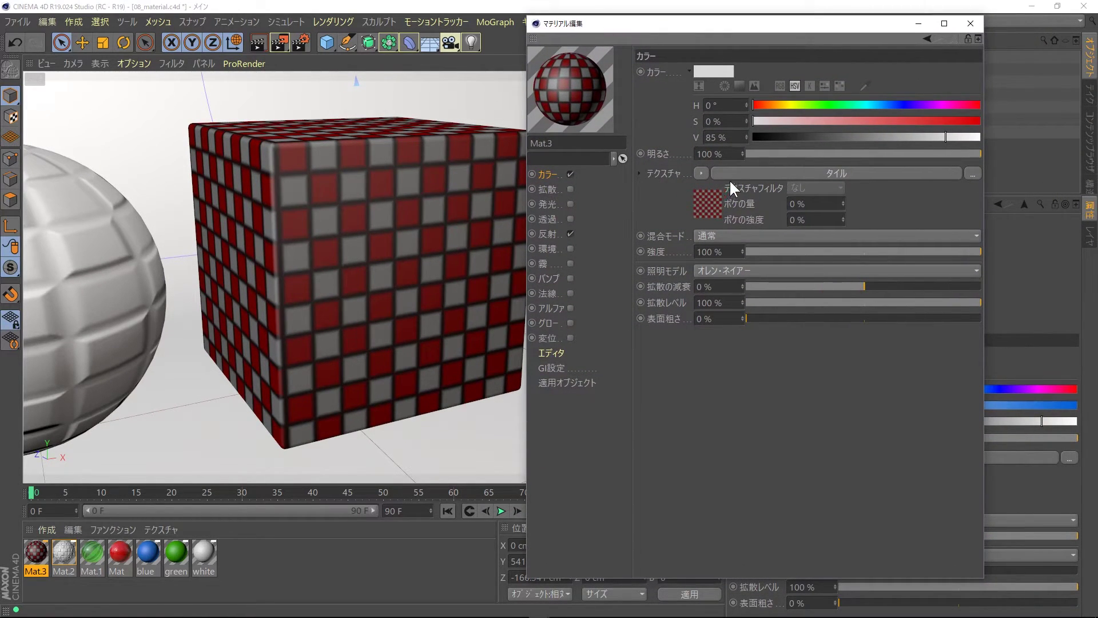
Set the tiles' groove width to 3% and bevel width to 5%, with smooth bevel off.
{"action": "left_click", "coordinate": [806, 174]}
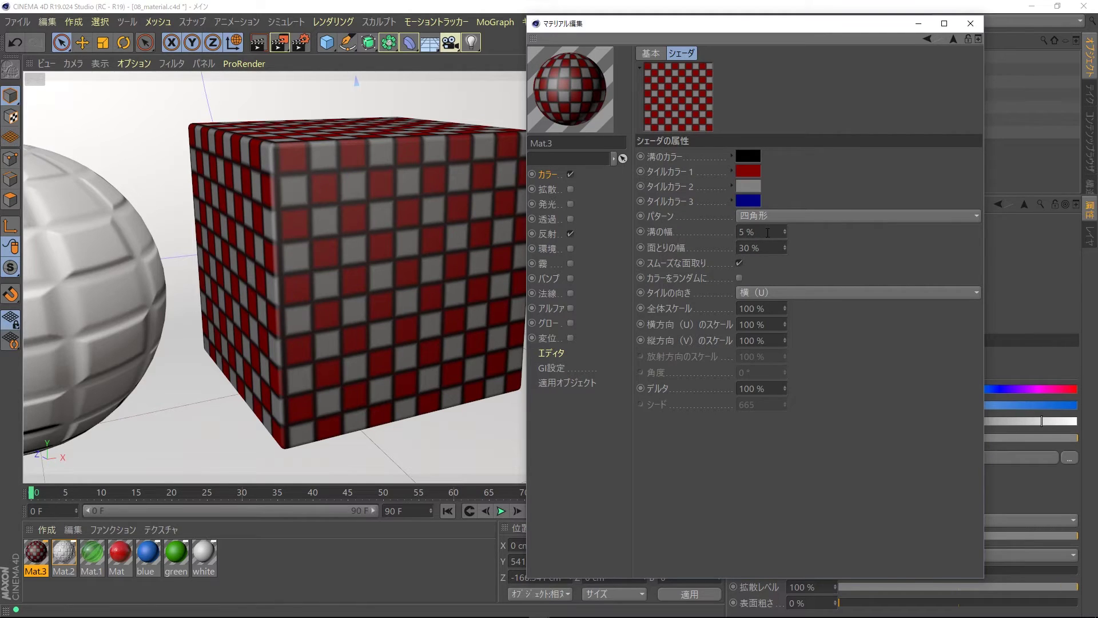
{"action": "left_click_drag", "start_coordinate": [765, 233], "coordinate": [738, 232]}
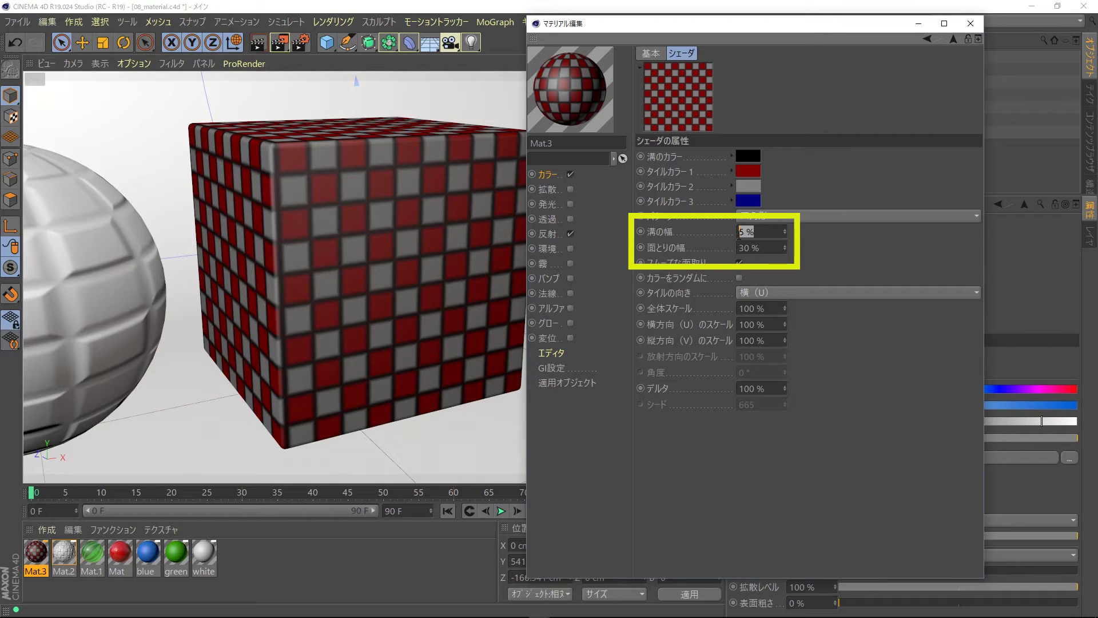
{"action": "type", "text": "1"}
{"action": "key", "text": "Return"}
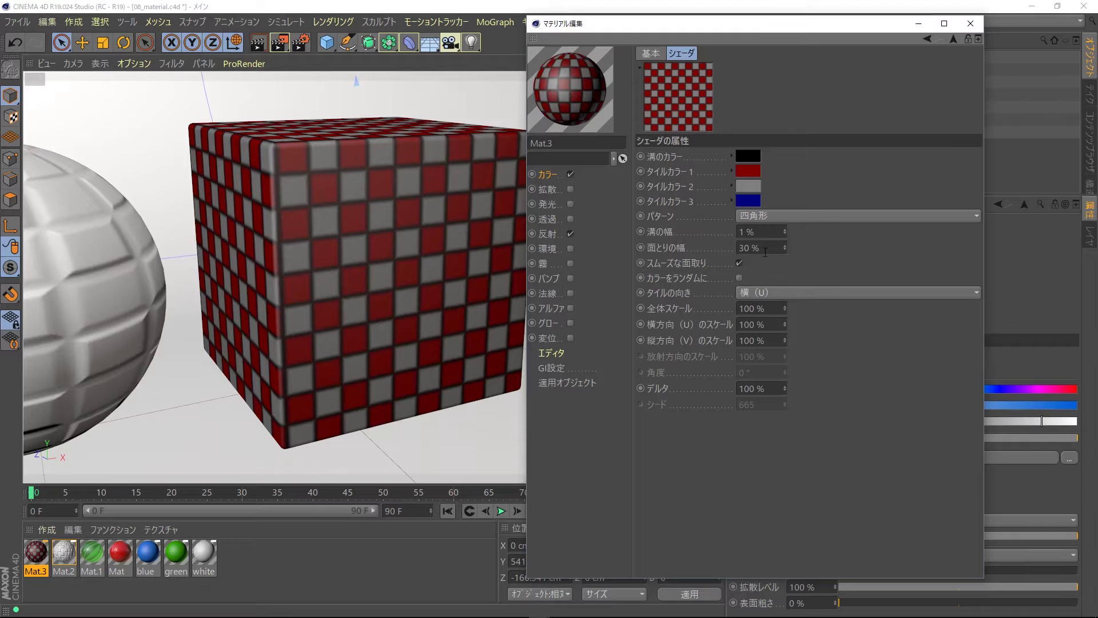
{"action": "key", "text": "Tab"}
{"action": "type", "text": "5"}
{"action": "key", "text": "Return"}
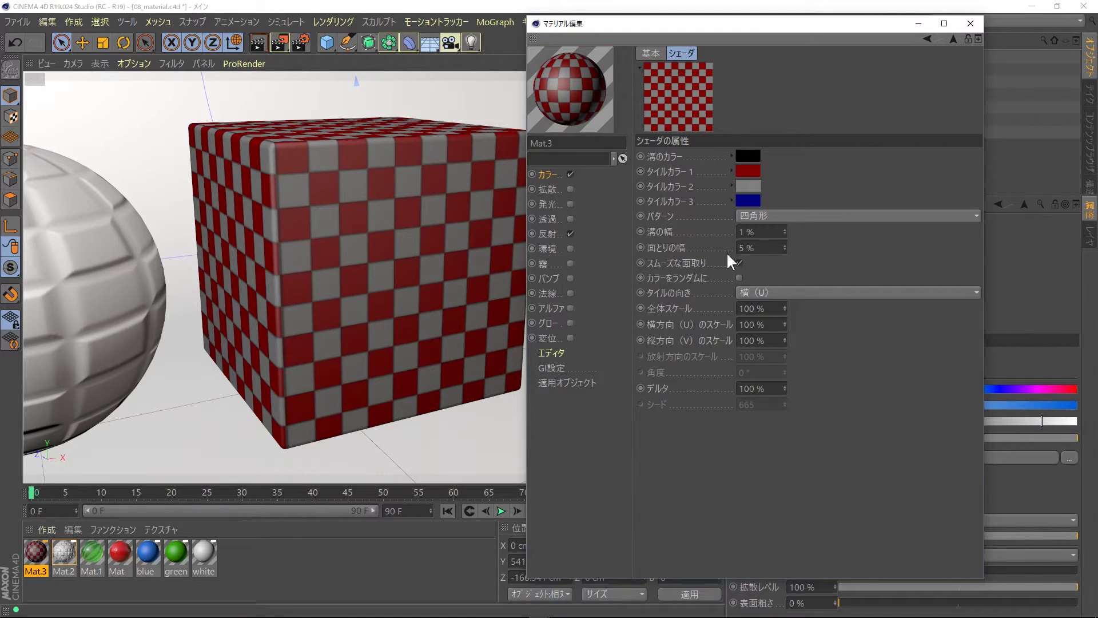
{"action": "left_click", "coordinate": [785, 229]}
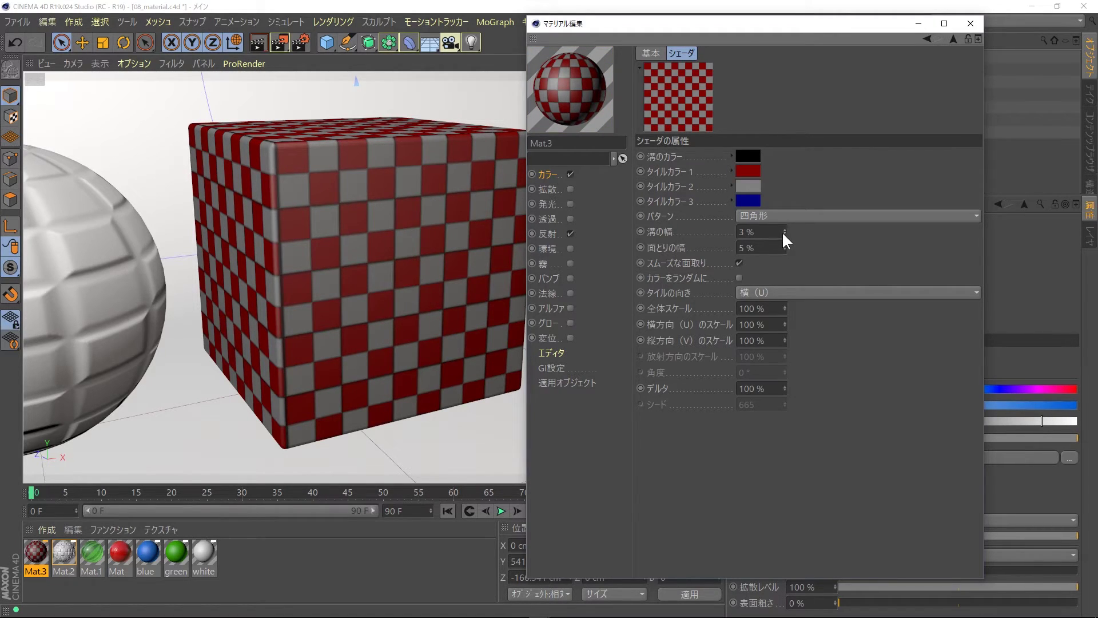
{"action": "left_click", "coordinate": [739, 264]}
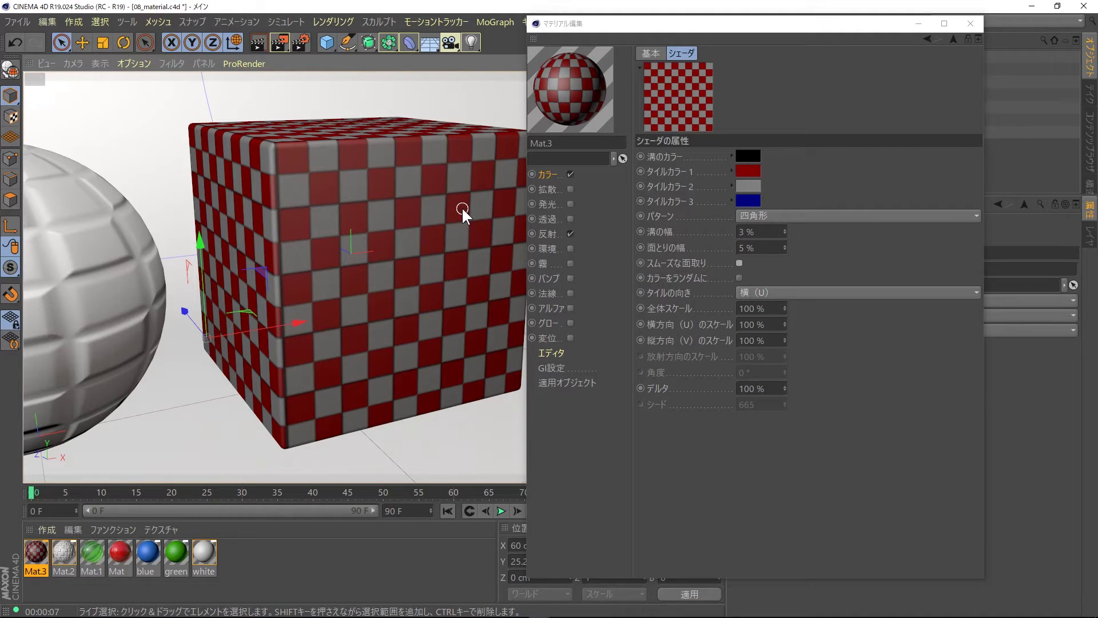
Copy the Tiles texture from Mat.3's カラー channel.
{"action": "left_click", "coordinate": [547, 175]}
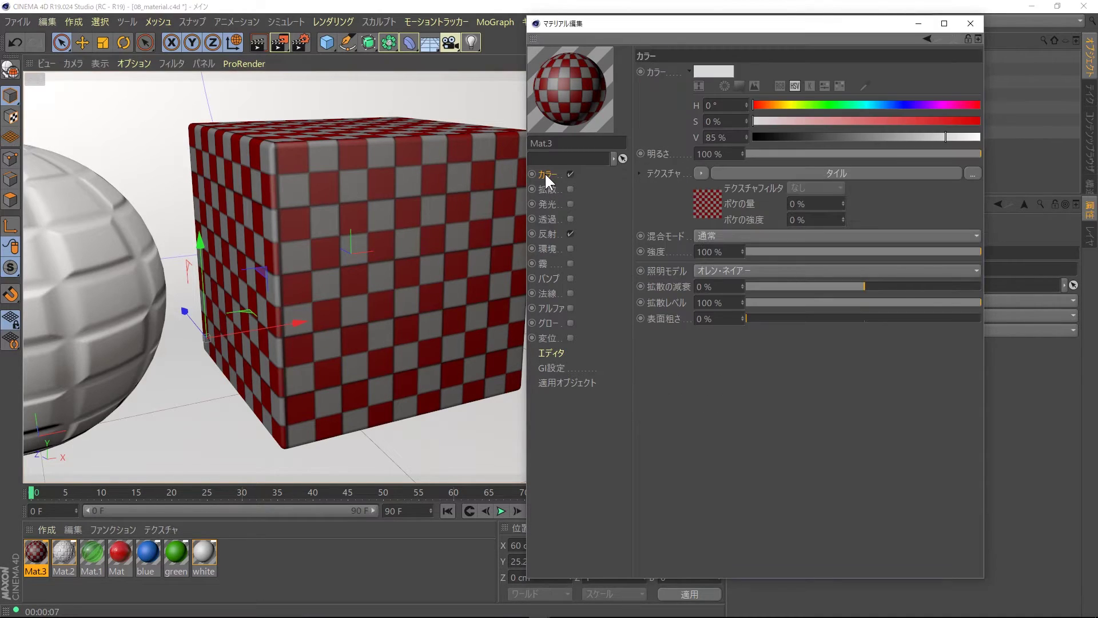
{"action": "right_click", "coordinate": [661, 174]}
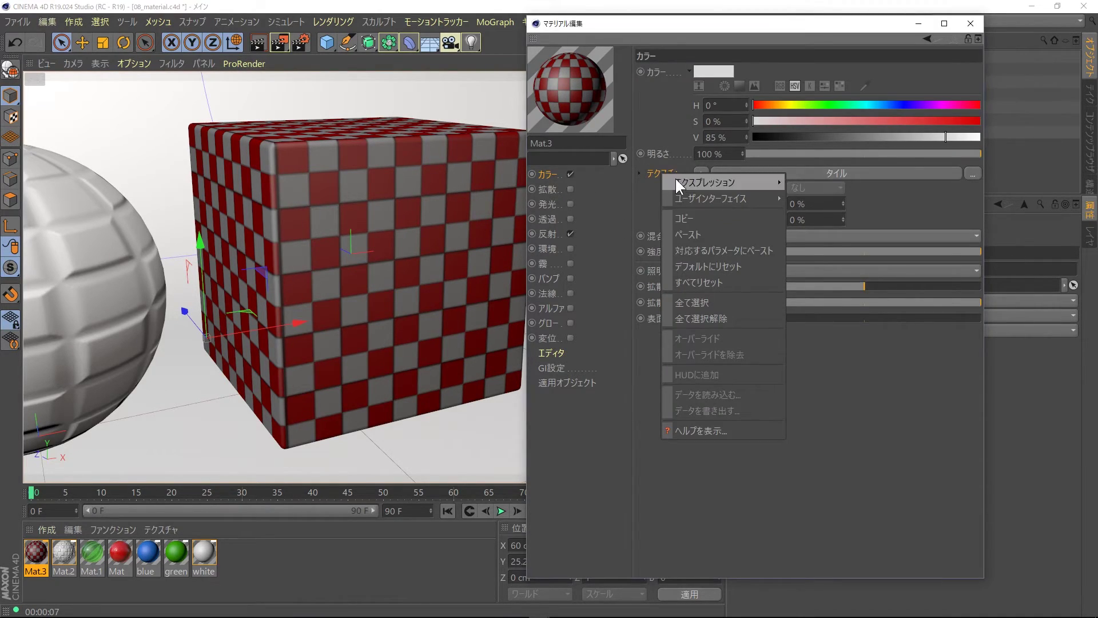
{"action": "left_click", "coordinate": [680, 221]}
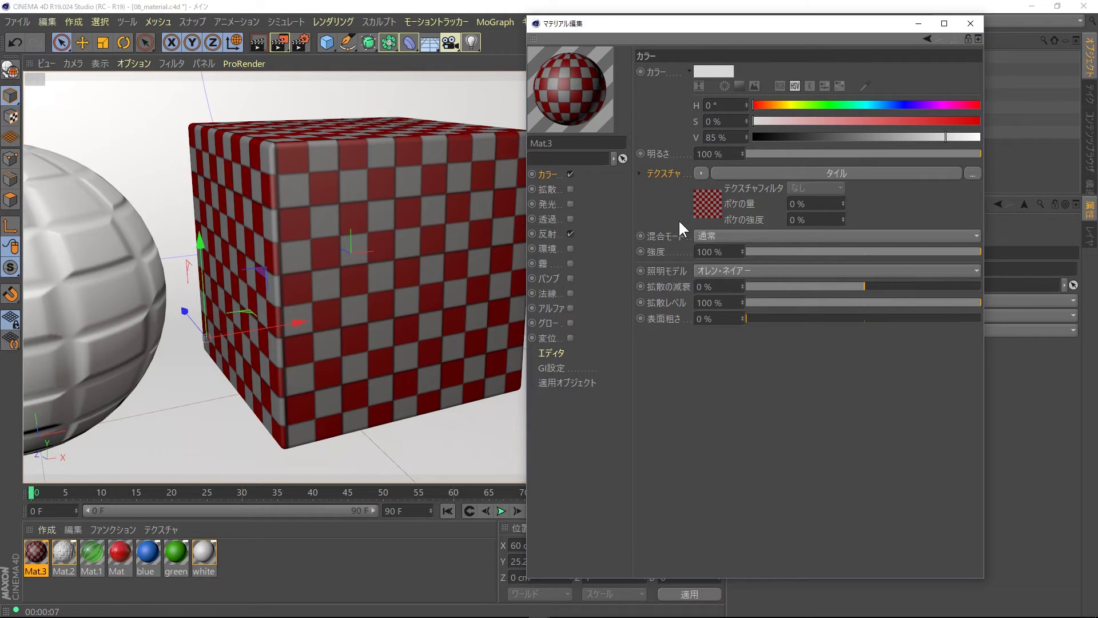
Add a Beckmann reflection layer and paste the Tiles texture into its 鏡面反射強度 texture.
{"action": "left_click", "coordinate": [554, 236]}
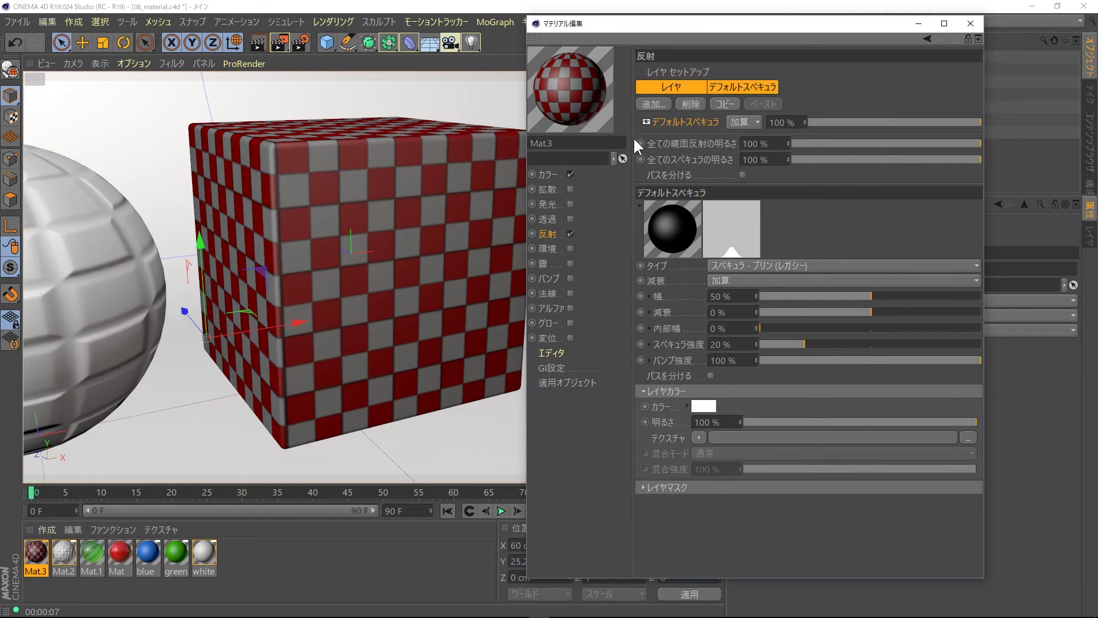
{"action": "left_click", "coordinate": [655, 103]}
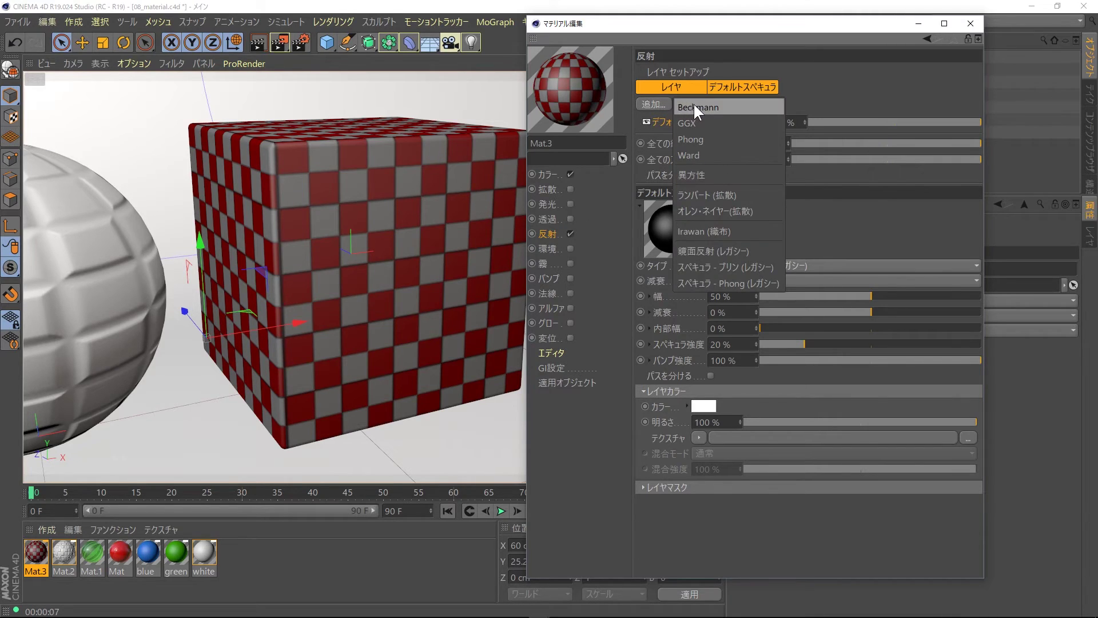
{"action": "left_click", "coordinate": [733, 108]}
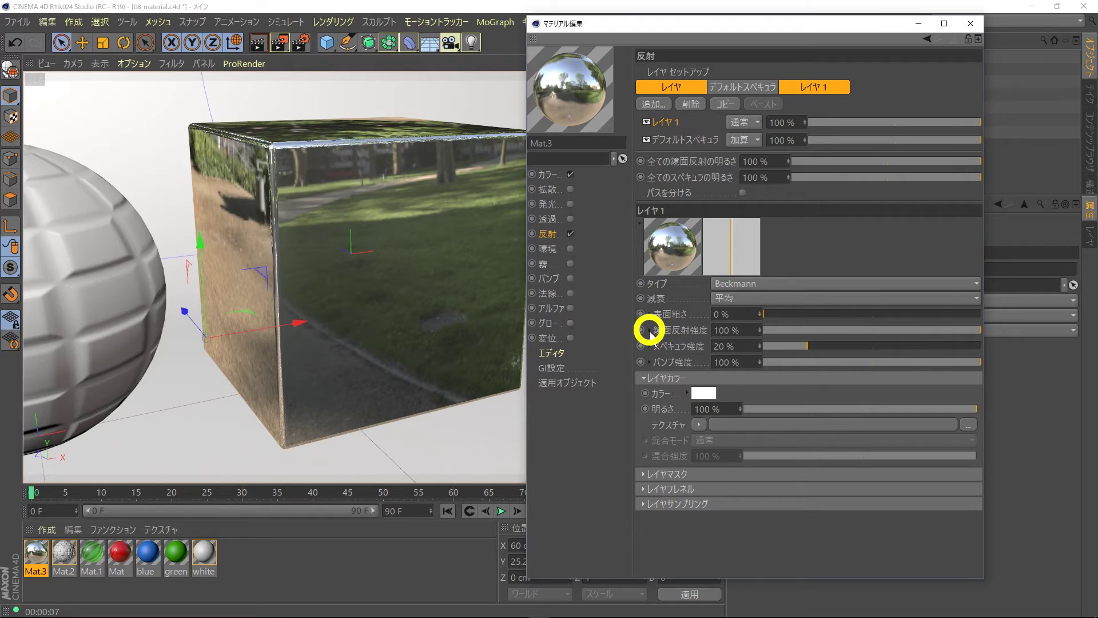
{"action": "left_click", "coordinate": [652, 331]}
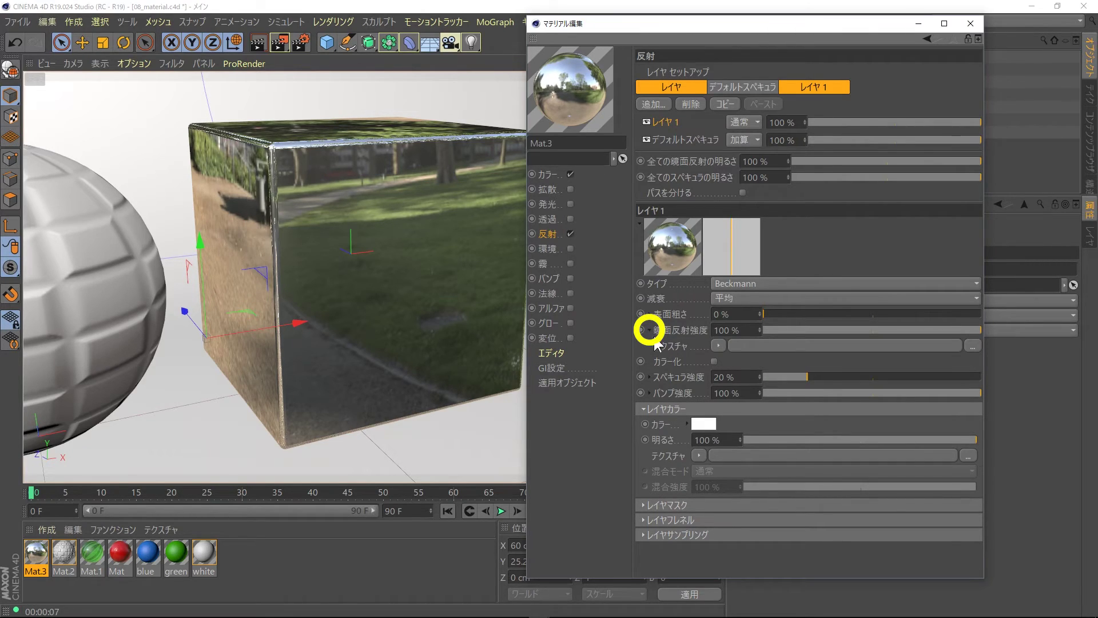
{"action": "right_click", "coordinate": [670, 352]}
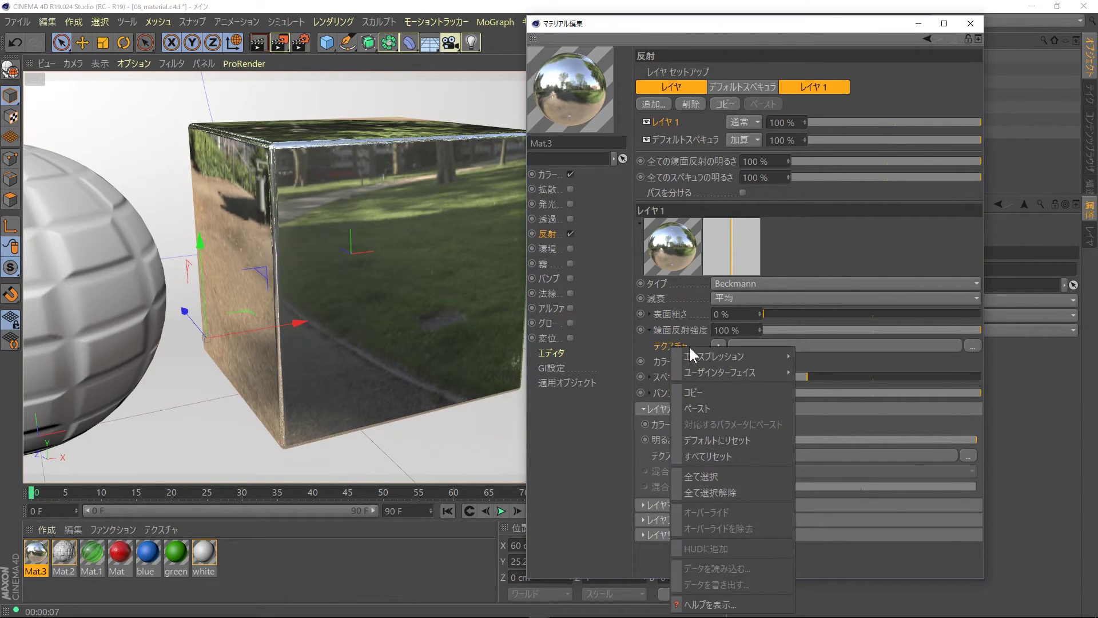
{"action": "left_click", "coordinate": [699, 407]}
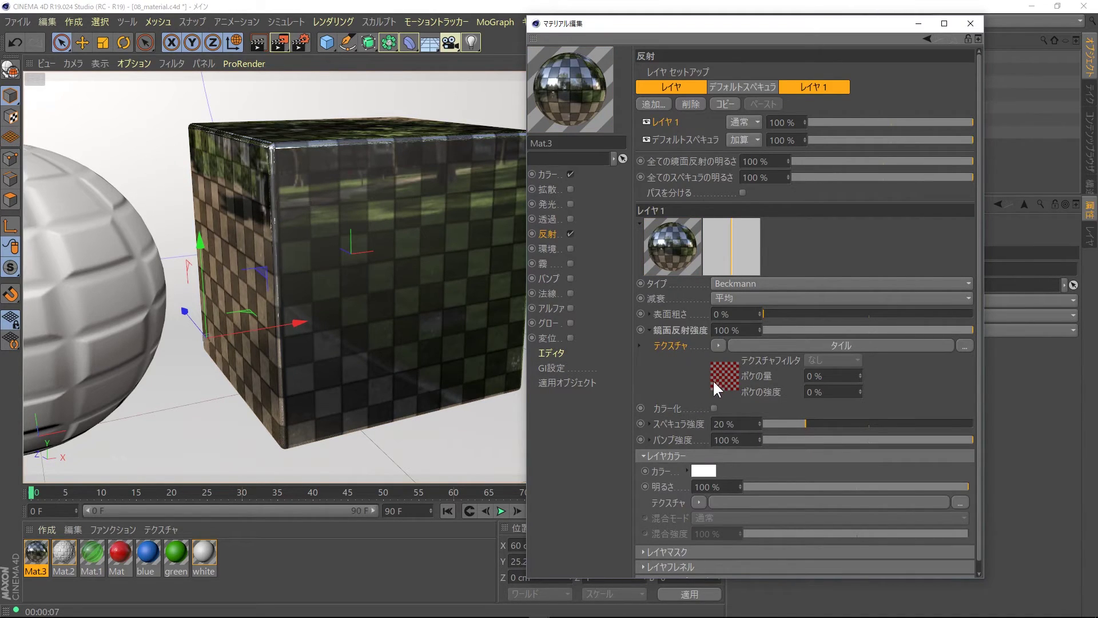
Set the reflection mask Tiles shader's Tile Color 1 to white and Tile Colors 2 and 3 to black.
{"action": "left_click", "coordinate": [752, 344]}
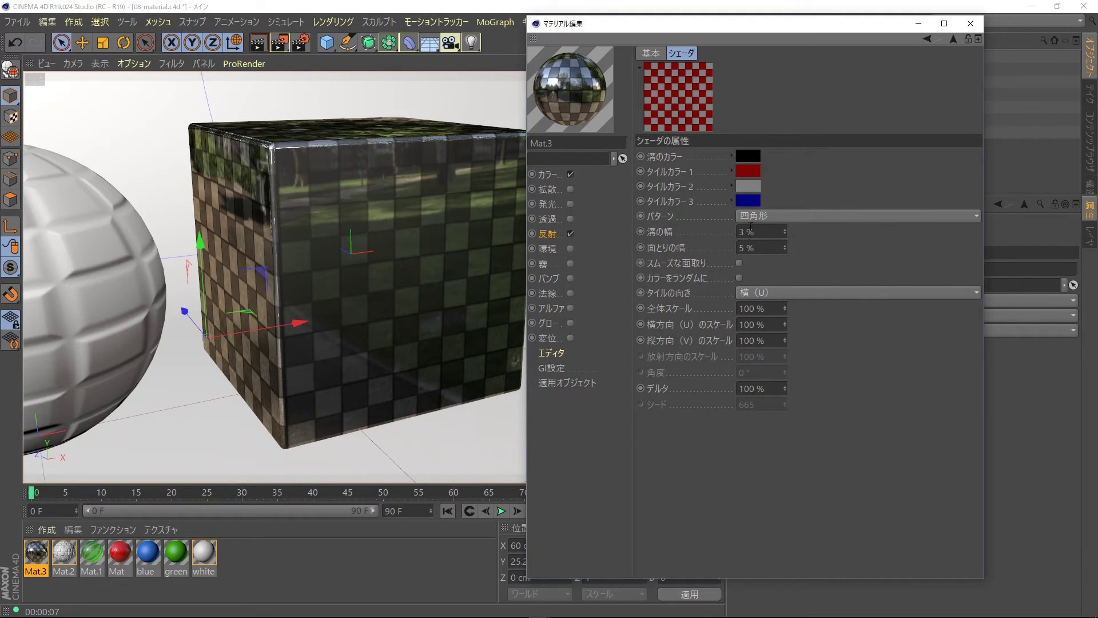
{"action": "mouse_move", "coordinate": [748, 170]}
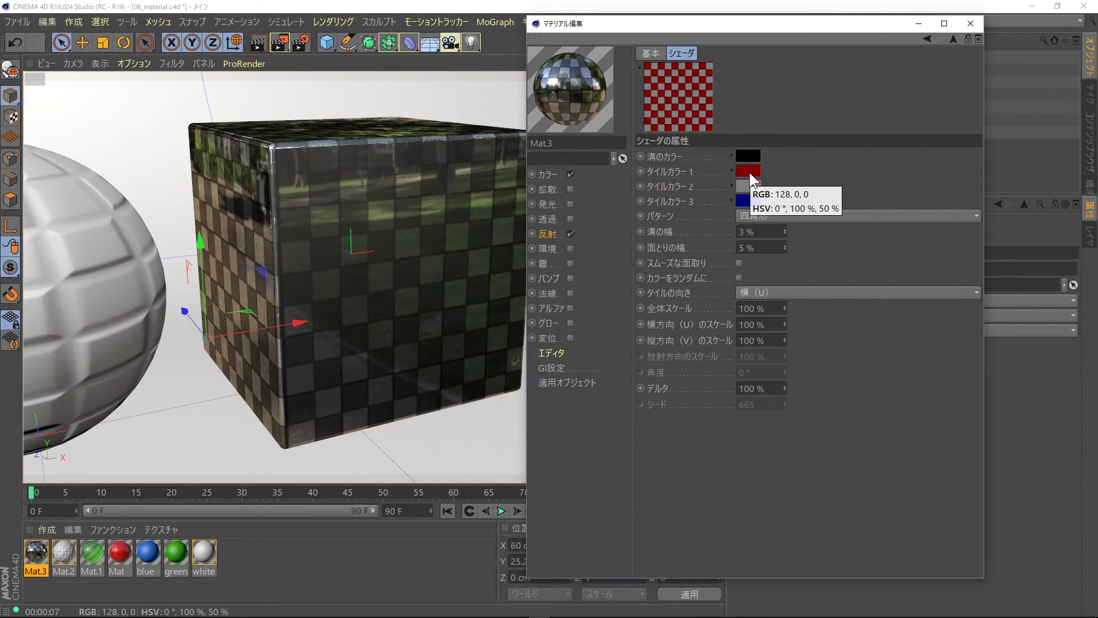
{"action": "left_click", "coordinate": [750, 172]}
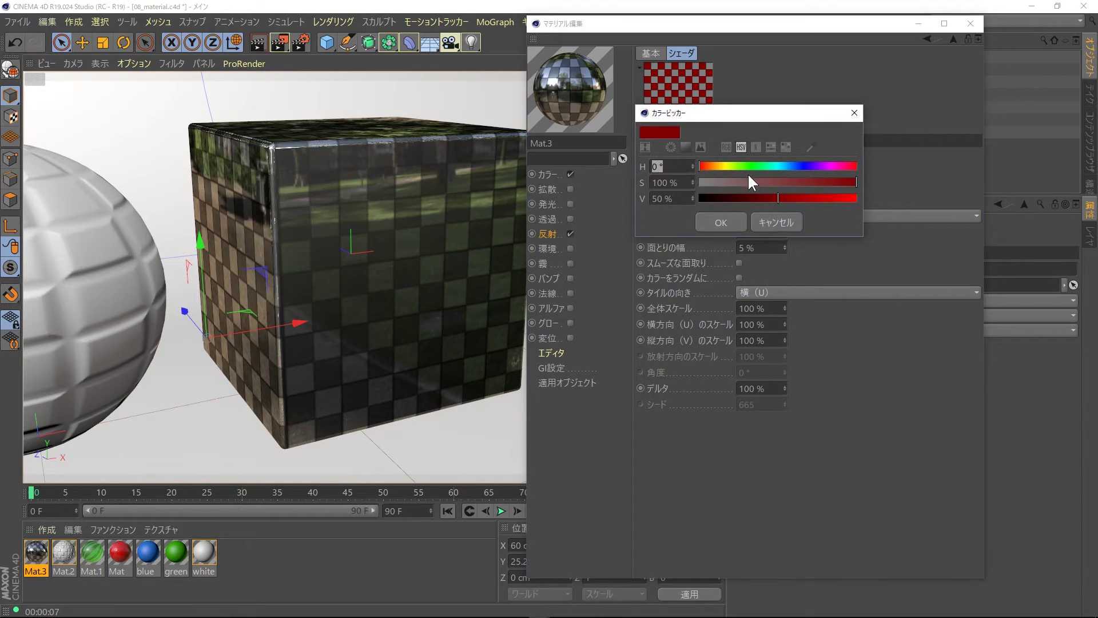
{"action": "left_click_drag", "start_coordinate": [717, 182], "coordinate": [699, 182]}
{"action": "left_click_drag", "start_coordinate": [778, 198], "coordinate": [858, 198]}
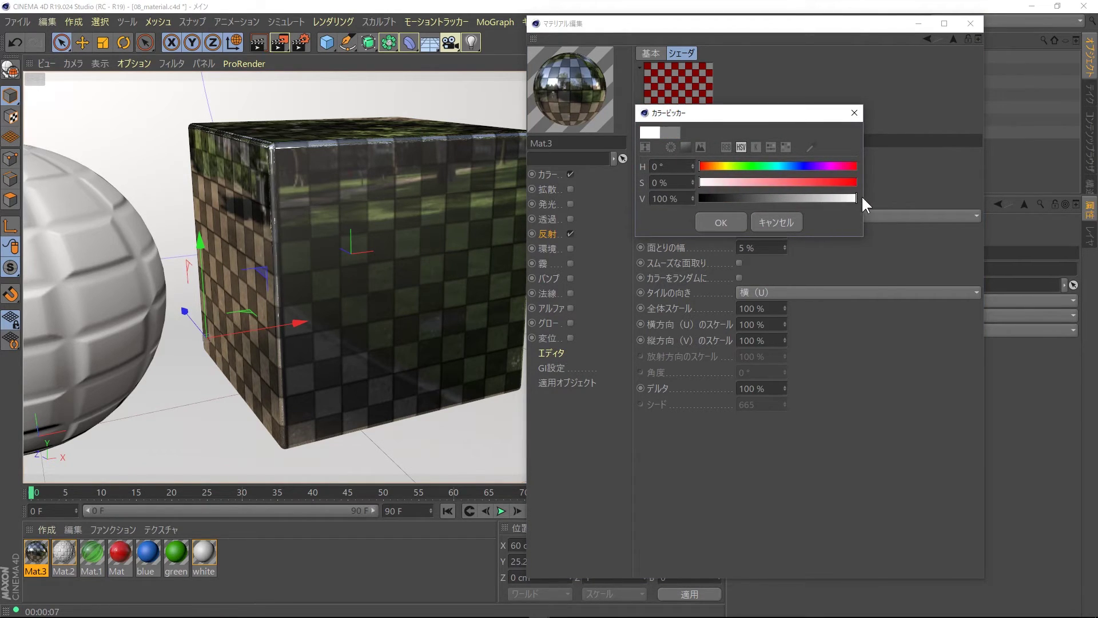
{"action": "left_click", "coordinate": [721, 218]}
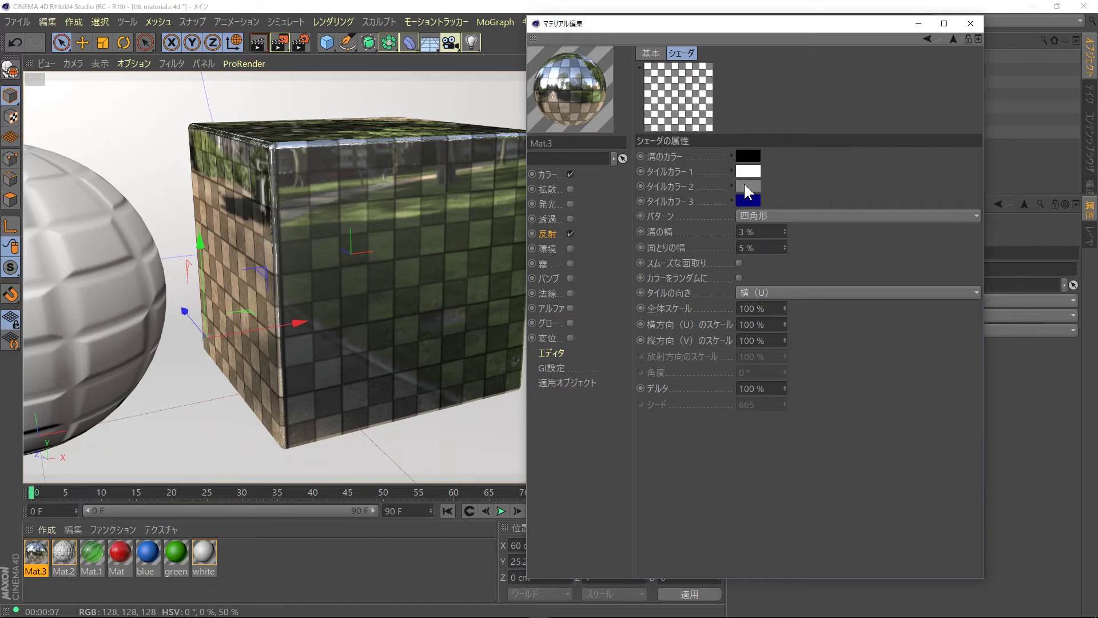
{"action": "left_click", "coordinate": [744, 184]}
{"action": "mouse_move", "coordinate": [742, 207]}
{"action": "left_mouse_down"}
{"action": "mouse_move", "coordinate": [703, 208]}
{"action": "mouse_move", "coordinate": [694, 227]}
{"action": "left_mouse_up"}
{"action": "left_click", "coordinate": [699, 230]}
{"action": "left_click", "coordinate": [744, 199]}
{"action": "left_click", "coordinate": [710, 252]}
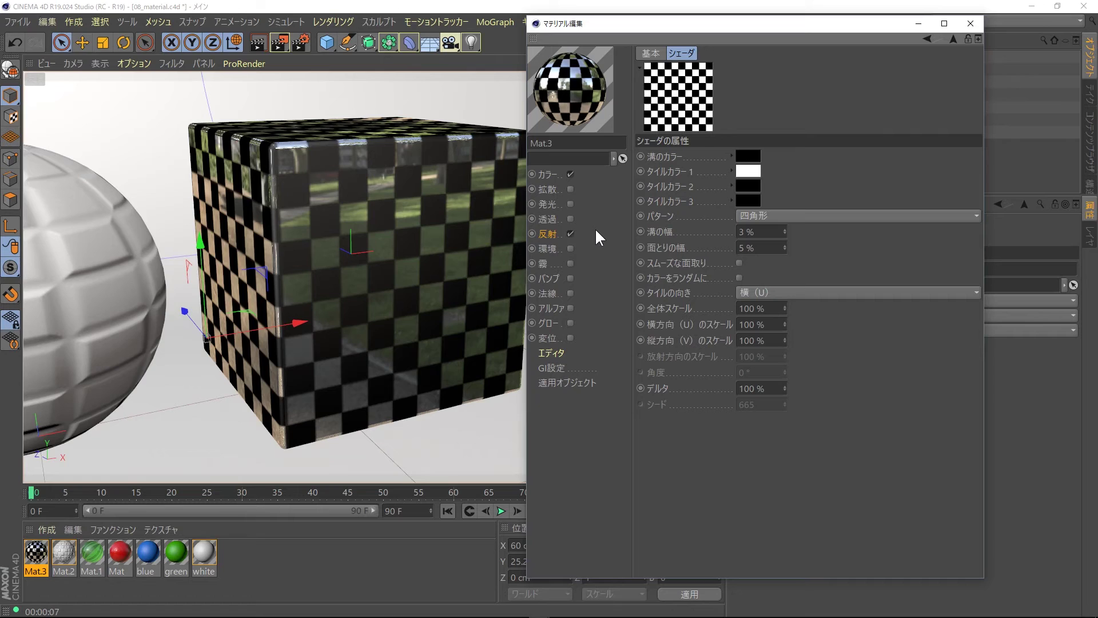
Give the reflection layer 15% roughness and a Dielectric Layer Fresnel with the PET preset (IOR 1.575).
{"action": "left_click", "coordinate": [951, 37]}
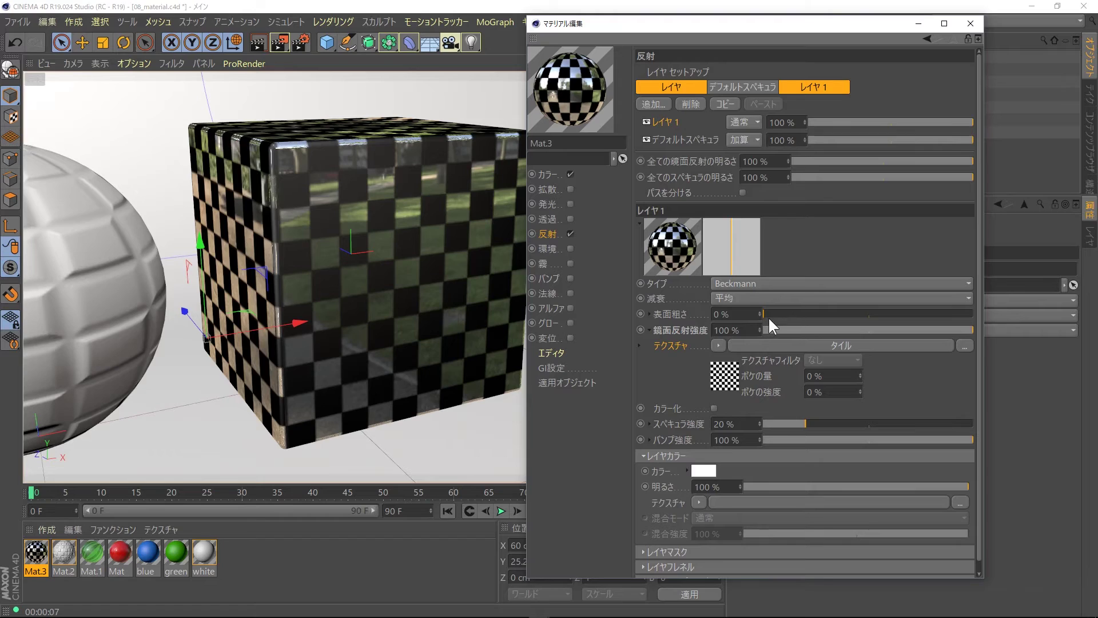
{"action": "left_click_drag", "start_coordinate": [770, 320], "coordinate": [802, 314]}
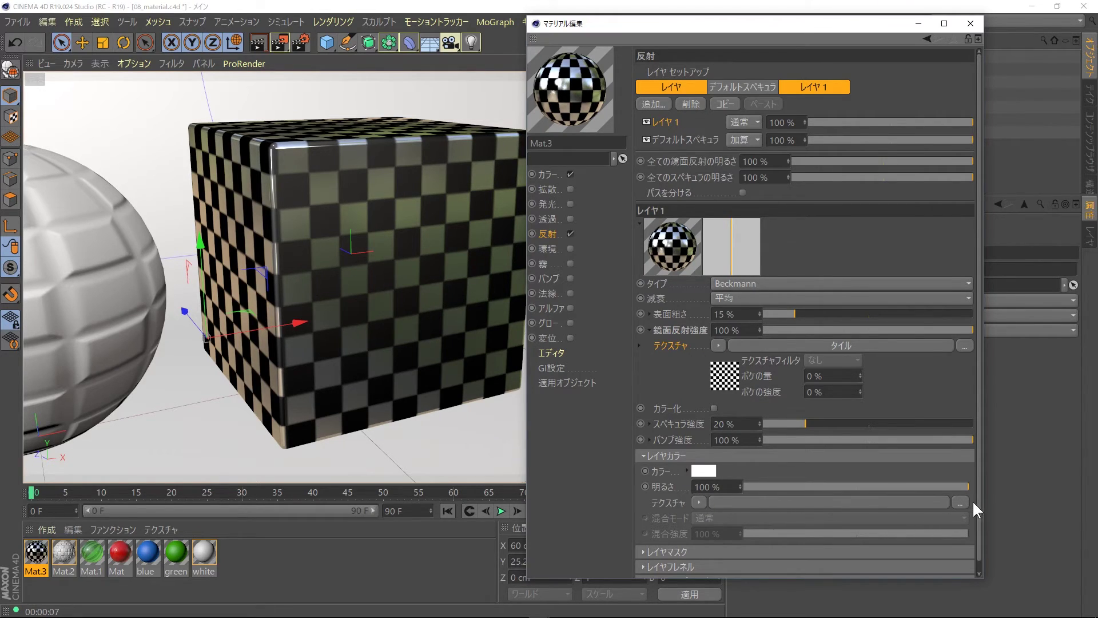
{"action": "scroll", "coordinate": [976, 515], "scroll_direction": "down", "scroll_amount": 1}
{"action": "left_click", "coordinate": [787, 554]}
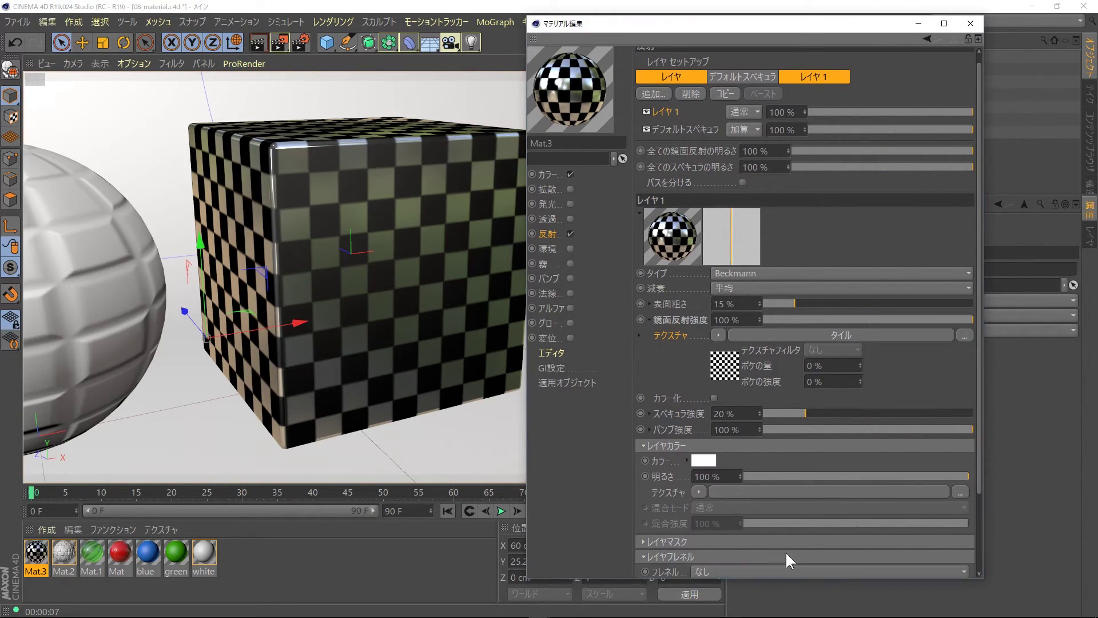
{"action": "left_click_drag", "start_coordinate": [980, 492], "coordinate": [956, 550]}
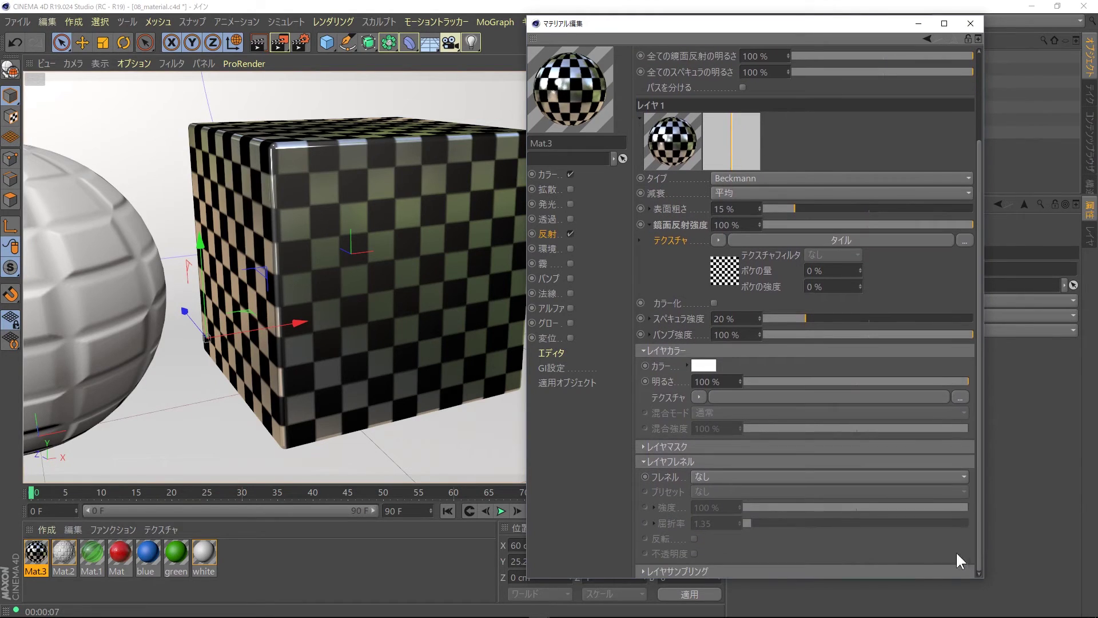
{"action": "left_click", "coordinate": [735, 476]}
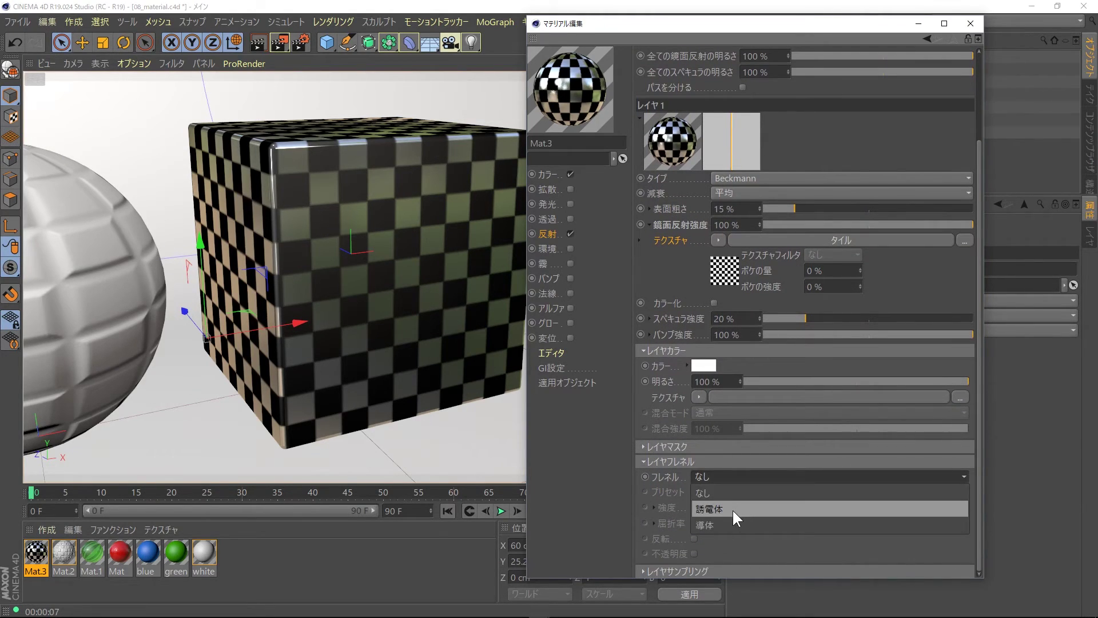
{"action": "left_click", "coordinate": [732, 509]}
{"action": "left_click", "coordinate": [733, 490]}
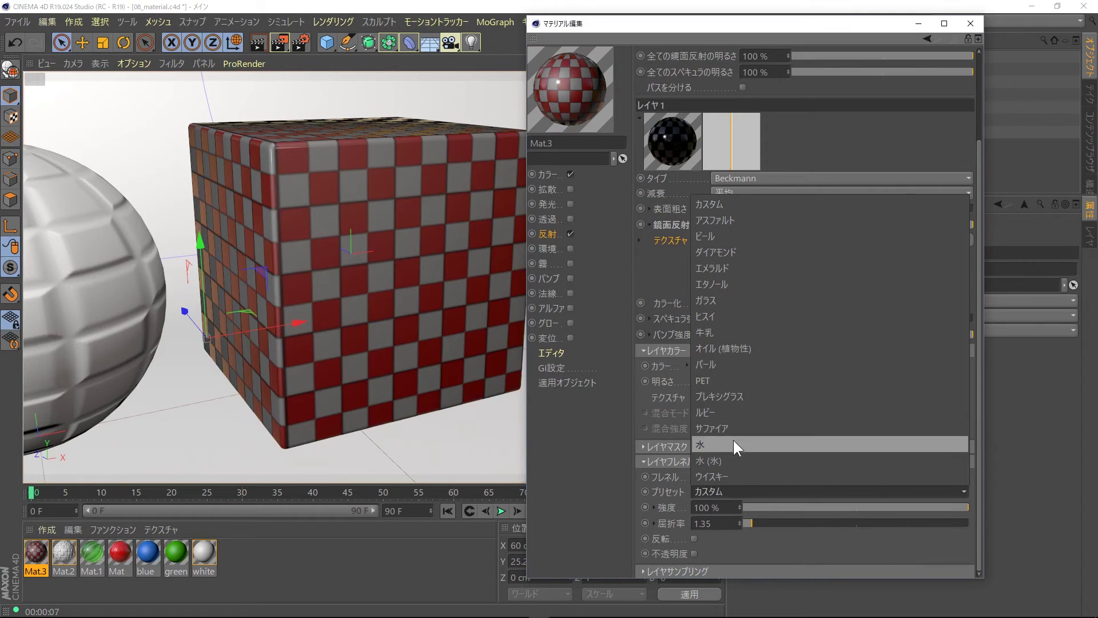
{"action": "left_click", "coordinate": [736, 381]}
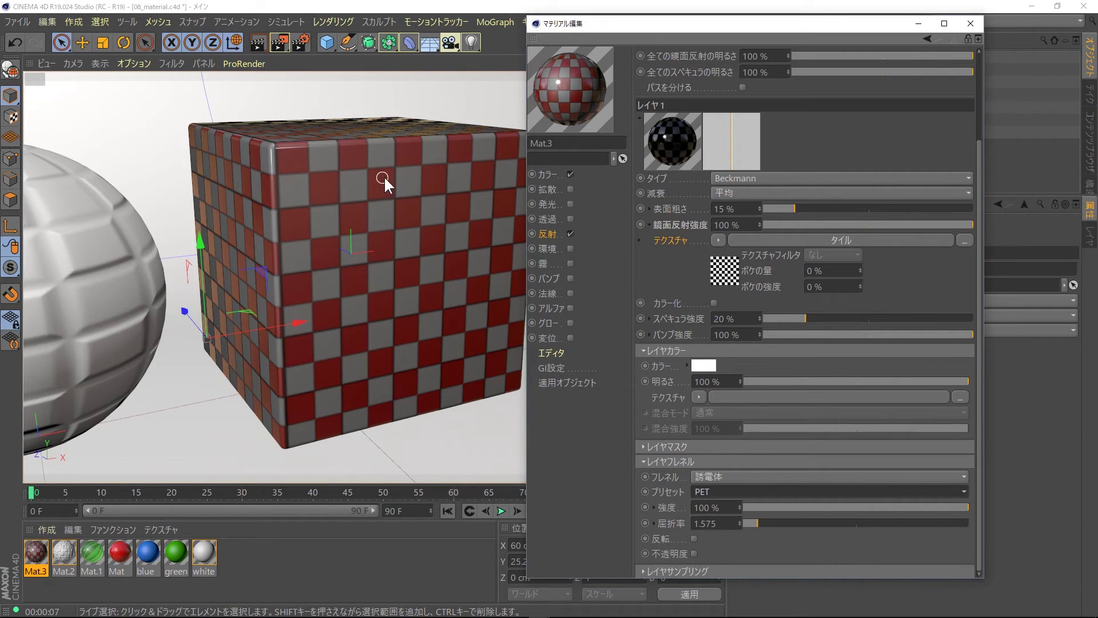
Move the Material Editor aside, orbit and zoom close onto the cube, then float the editor back.
{"action": "mouse_move", "coordinate": [601, 24]}
{"action": "left_mouse_down"}
{"action": "mouse_move", "coordinate": [759, 23]}
{"action": "mouse_move", "coordinate": [835, 116]}
{"action": "left_mouse_up"}
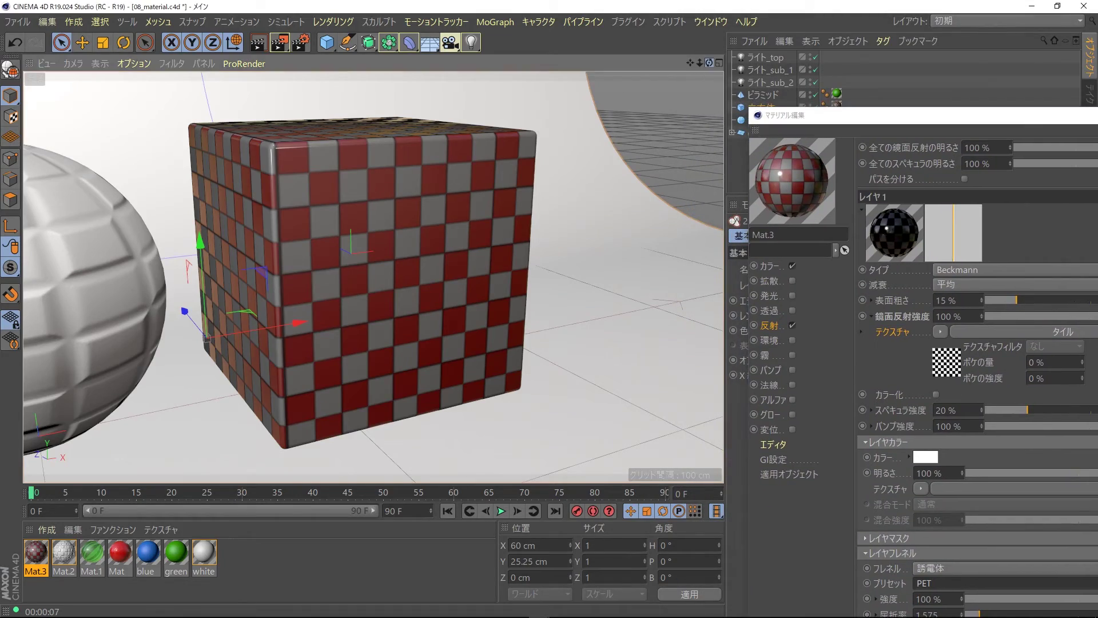
{"action": "left_click_drag", "start_coordinate": [320, 275], "coordinate": [373, 277], "text": "alt"}
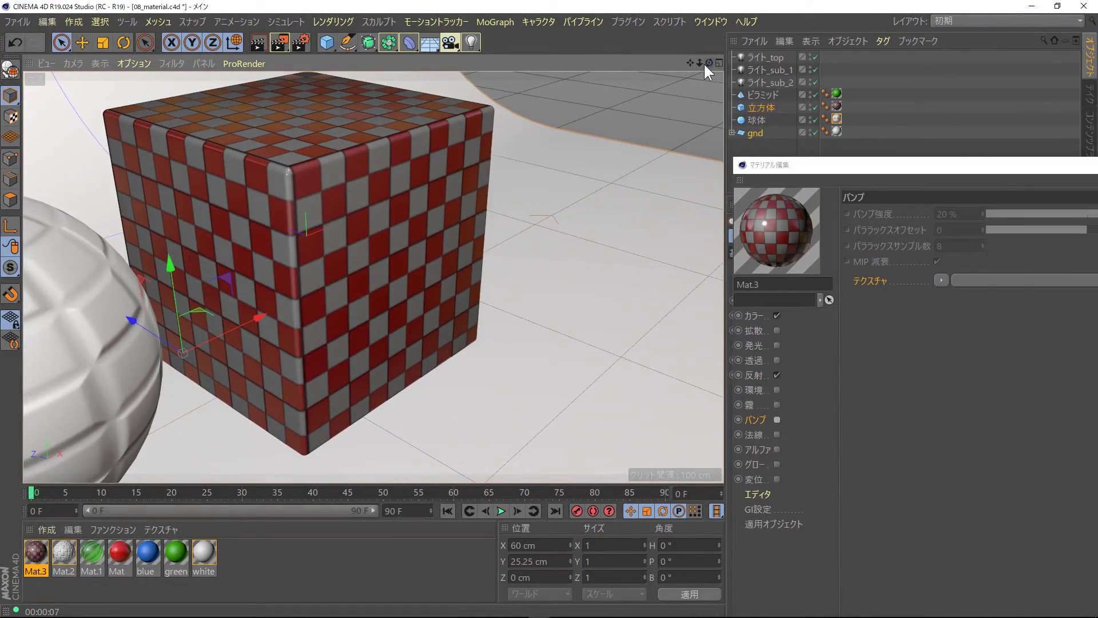
{"action": "left_click_drag", "start_coordinate": [700, 63], "coordinate": [373, 276]}
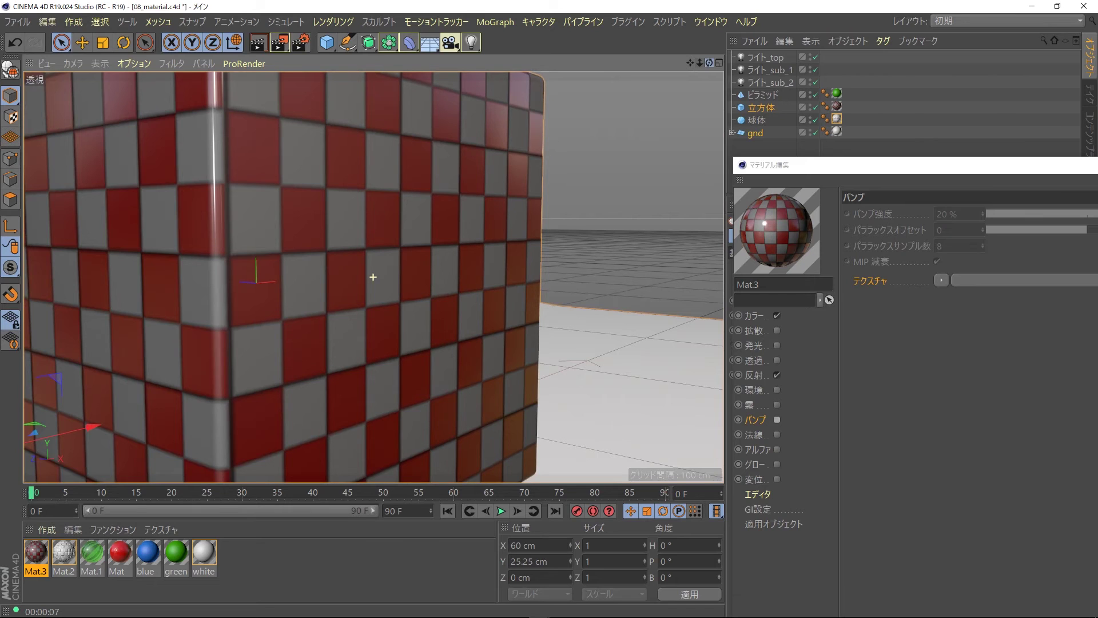
{"action": "left_click_drag", "start_coordinate": [812, 167], "coordinate": [586, 28]}
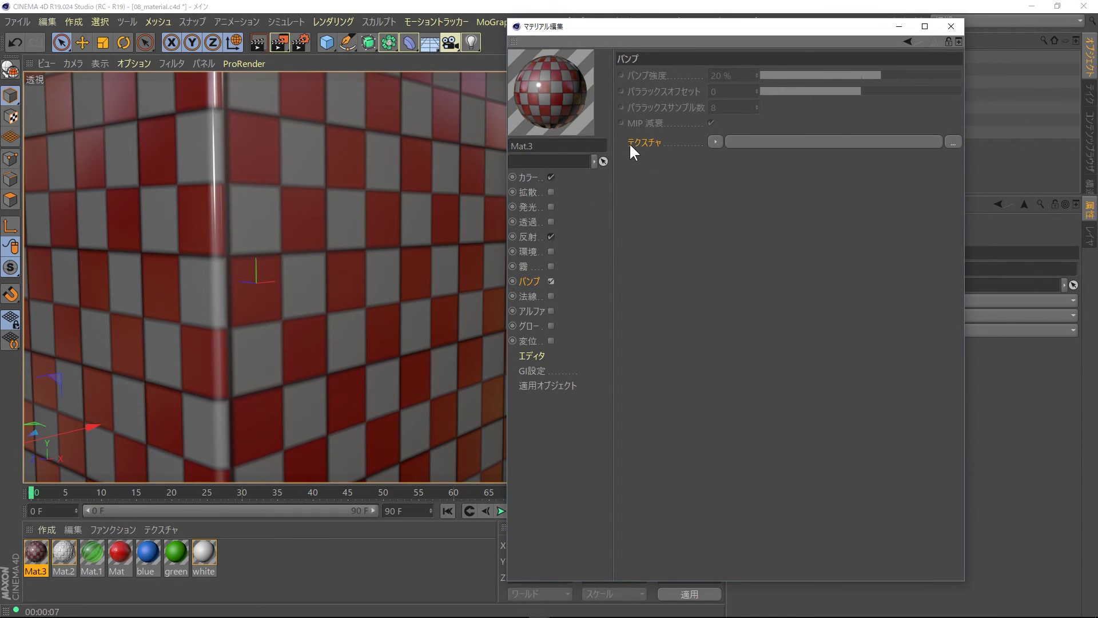
Copy the Color channel's Tiles texture, enable Bump, and paste it as the Bump texture.
{"action": "right_click", "coordinate": [534, 177]}
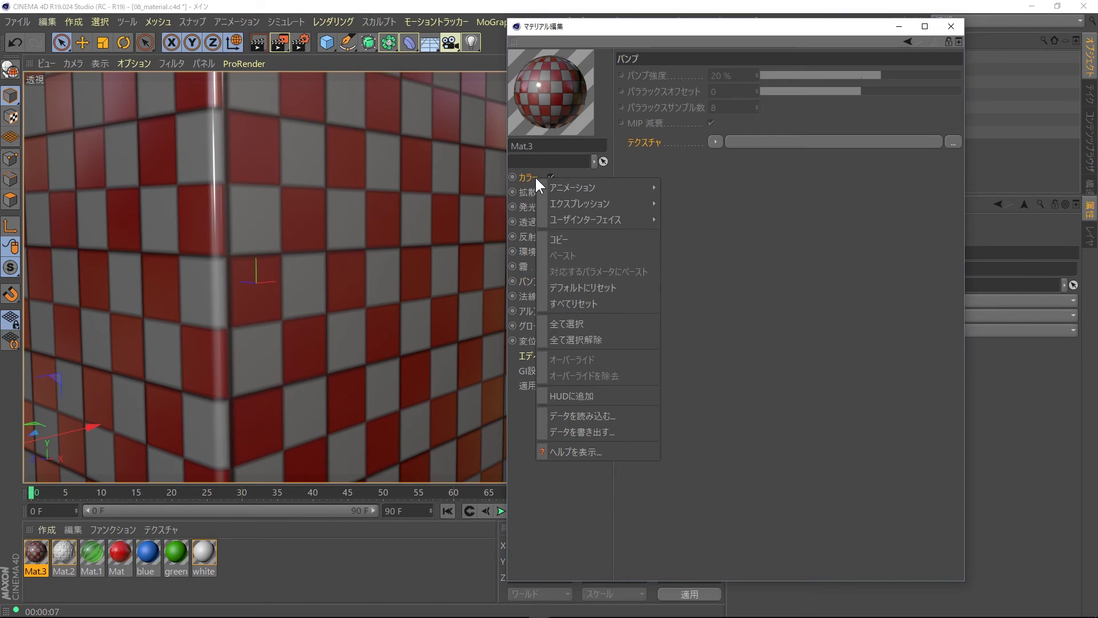
{"action": "left_click", "coordinate": [527, 175]}
{"action": "right_click", "coordinate": [643, 176]}
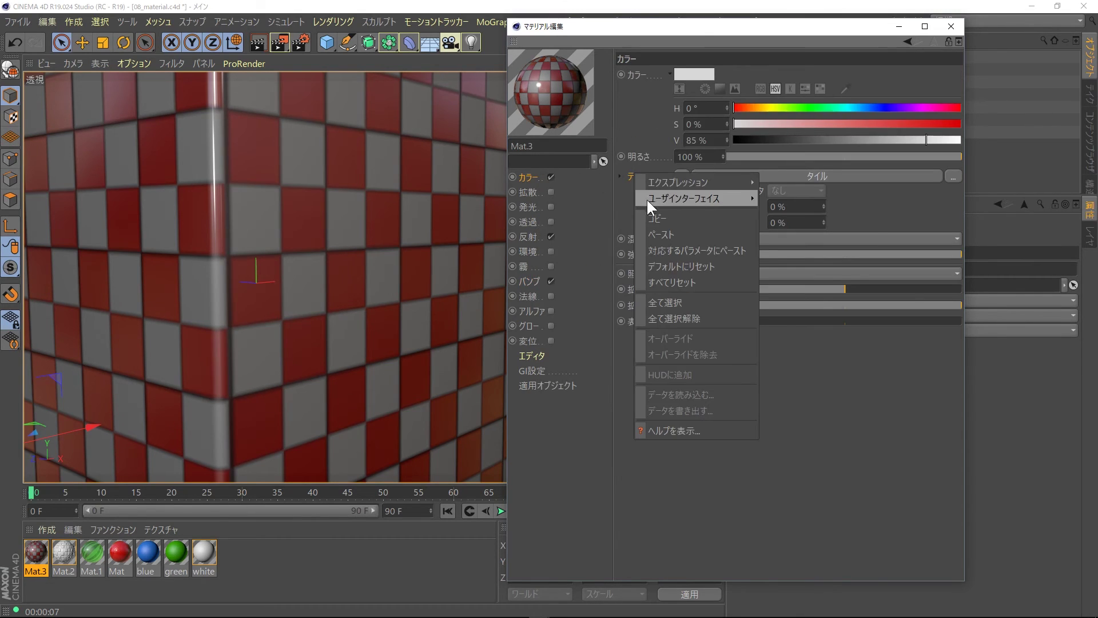
{"action": "left_click", "coordinate": [550, 282]}
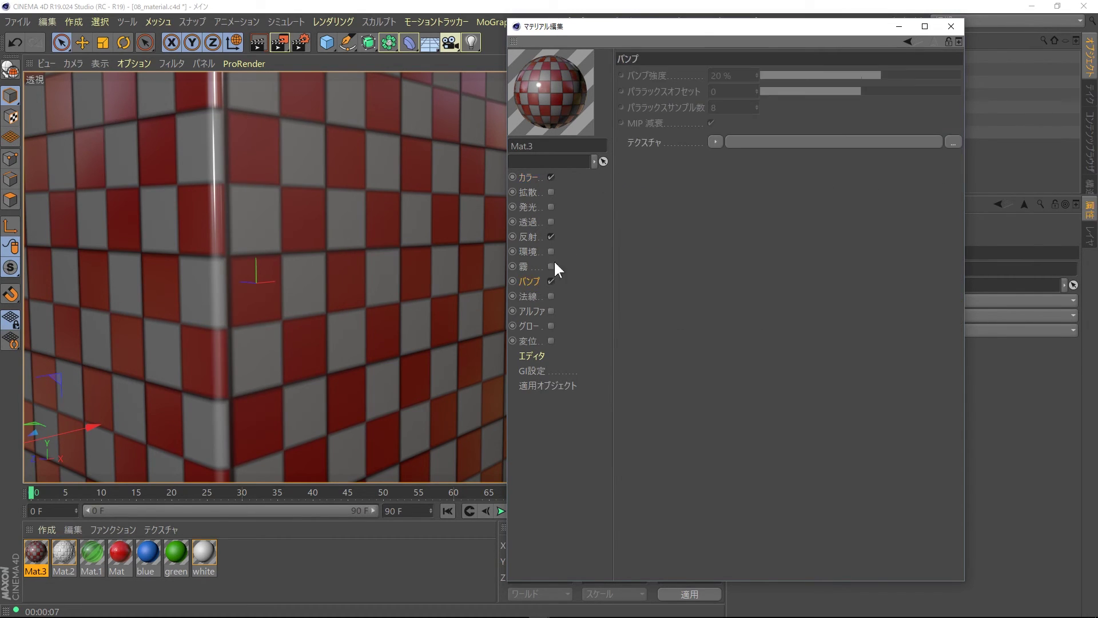
{"action": "right_click", "coordinate": [645, 150]}
{"action": "left_click", "coordinate": [664, 208]}
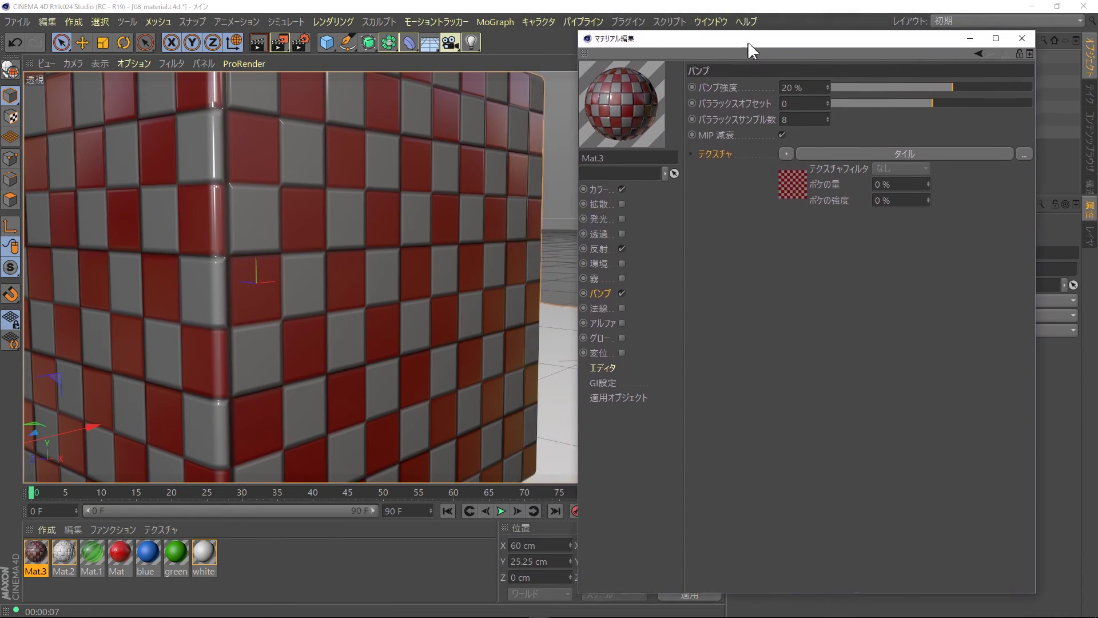
{"action": "left_click_drag", "start_coordinate": [666, 41], "coordinate": [779, 68]}
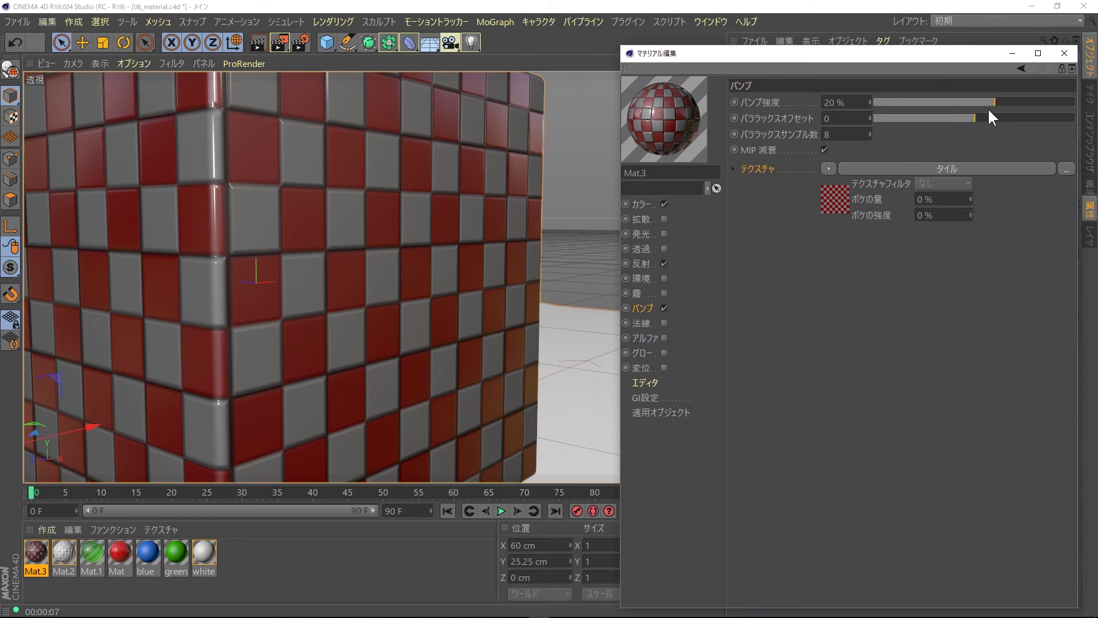
Make all three bump Tiles shader tile colours white and set Bump Strength to about 30%.
{"action": "left_click", "coordinate": [903, 167]}
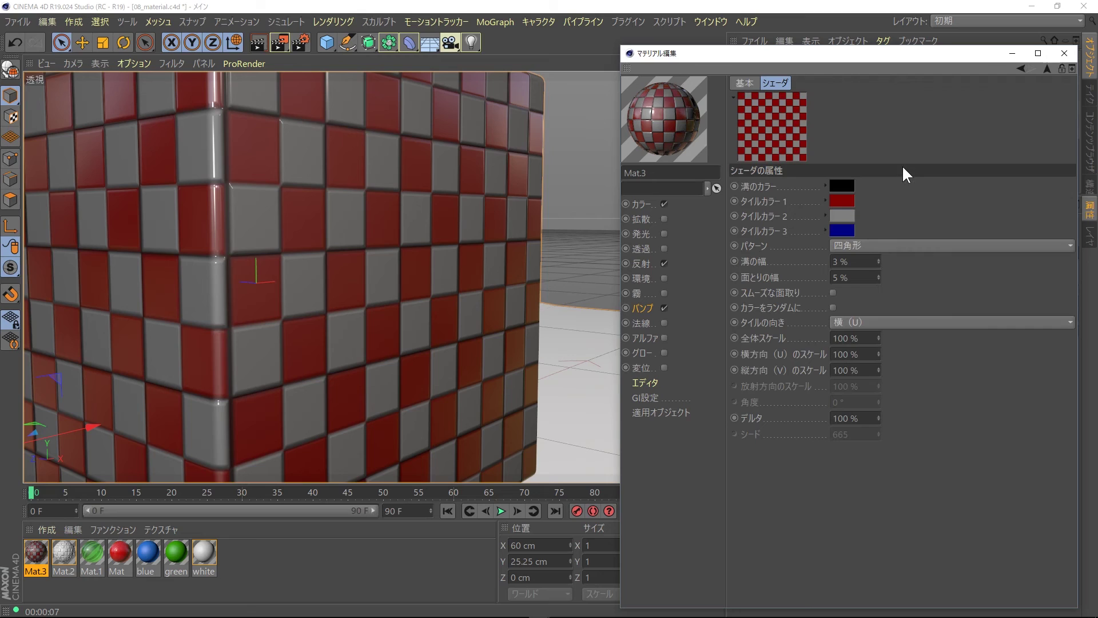
{"action": "left_click", "coordinate": [852, 200]}
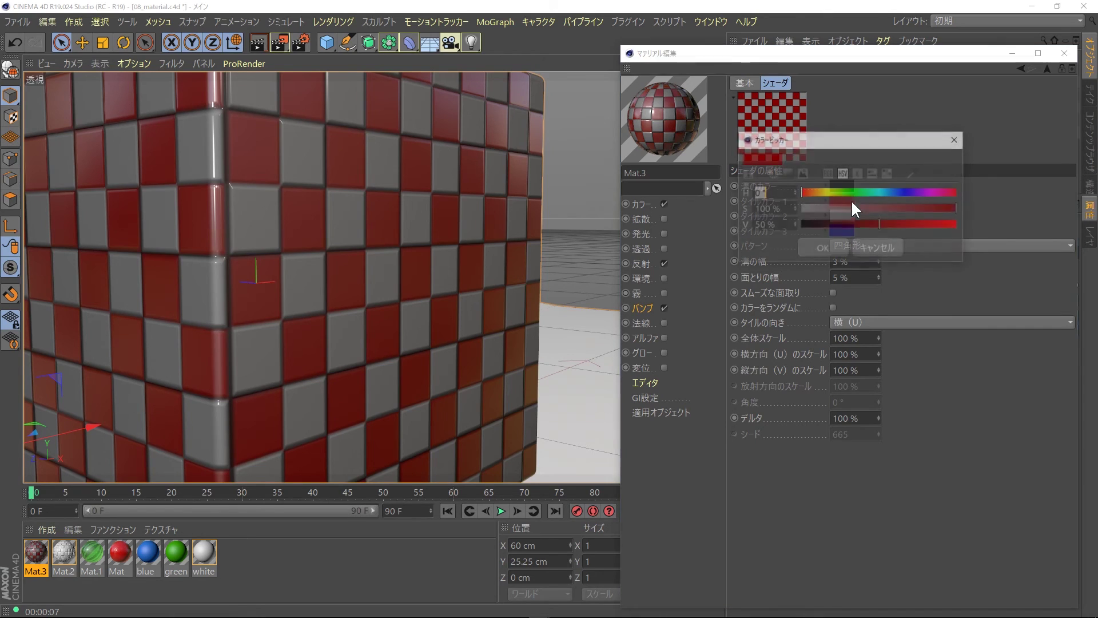
{"action": "mouse_move", "coordinate": [857, 225]}
{"action": "left_mouse_down"}
{"action": "mouse_move", "coordinate": [970, 224]}
{"action": "mouse_move", "coordinate": [811, 207]}
{"action": "left_mouse_up"}
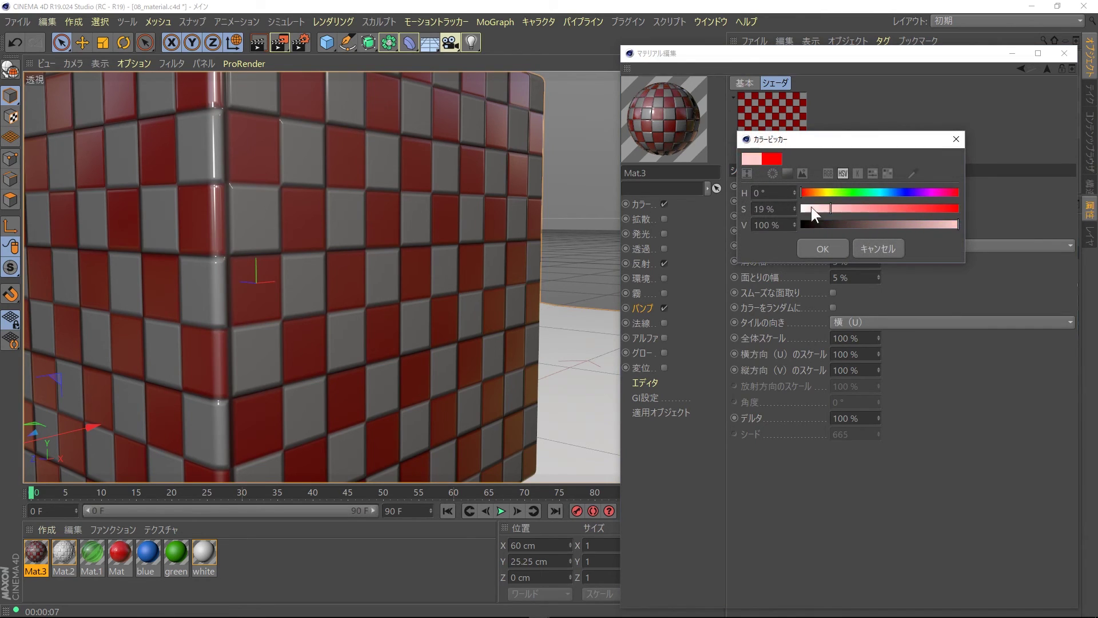
{"action": "left_click", "coordinate": [815, 247]}
{"action": "left_click", "coordinate": [840, 215]}
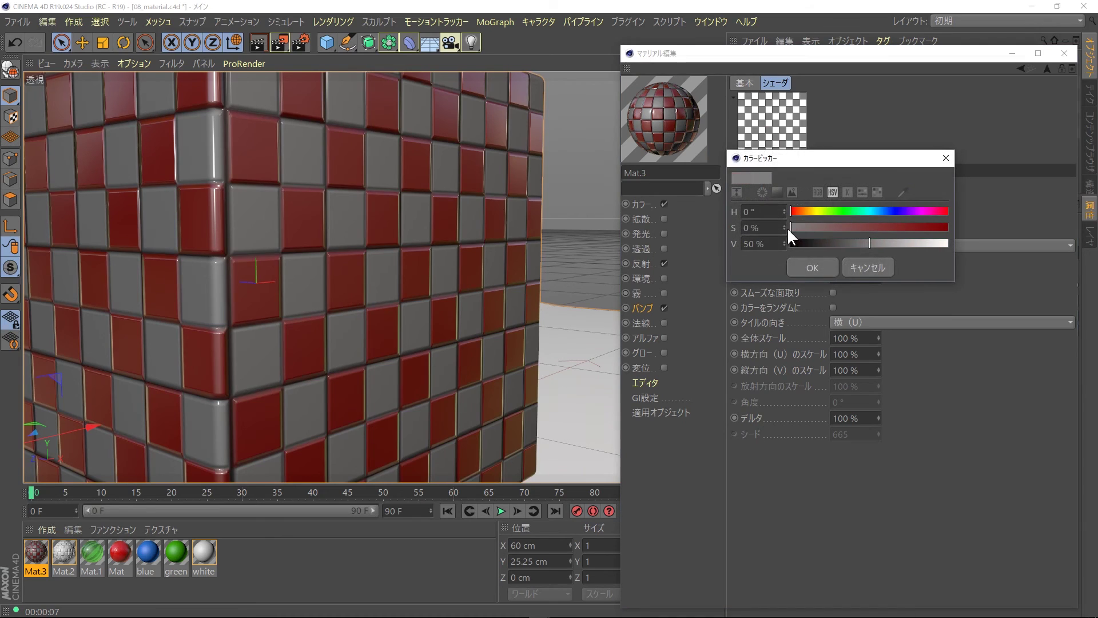
{"action": "left_click_drag", "start_coordinate": [789, 244], "coordinate": [946, 243]}
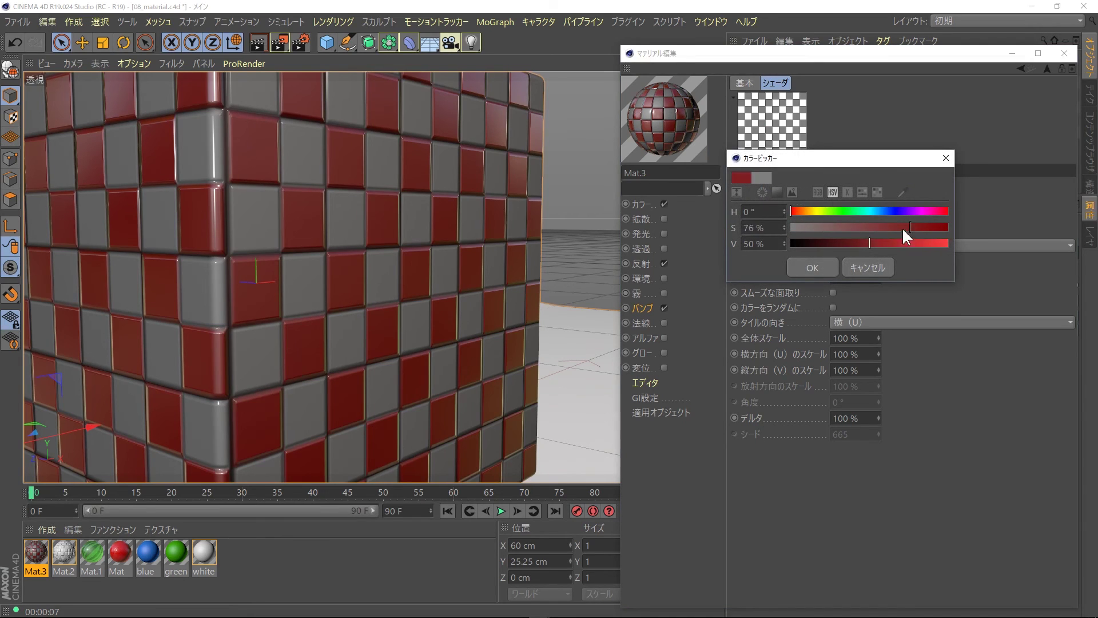
{"action": "left_click", "coordinate": [819, 263]}
{"action": "left_click", "coordinate": [842, 229]}
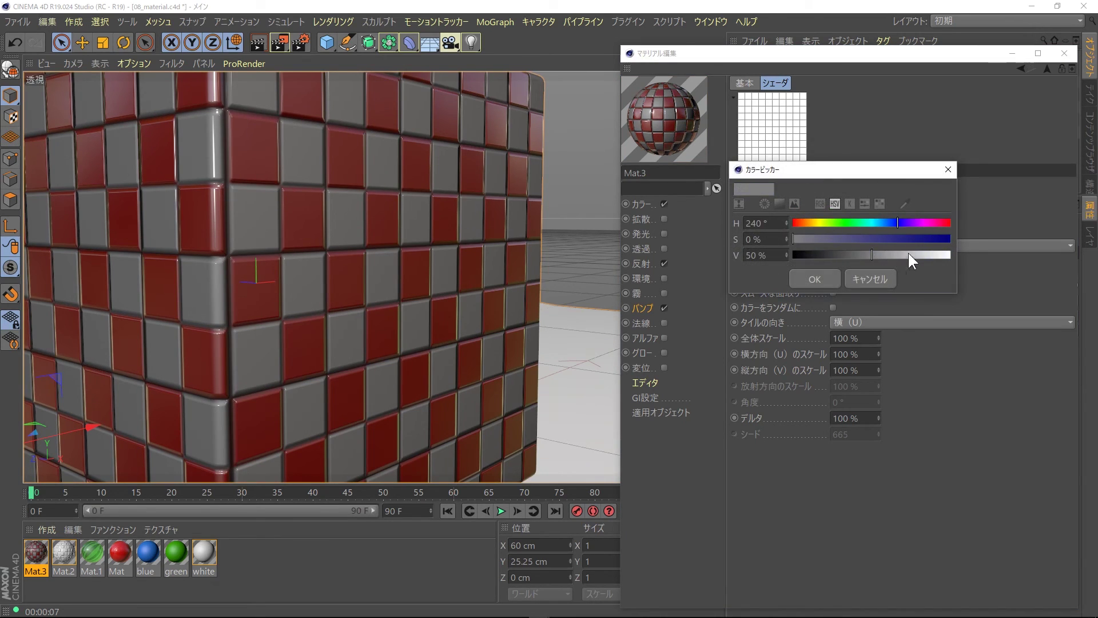
{"action": "left_click", "coordinate": [812, 280]}
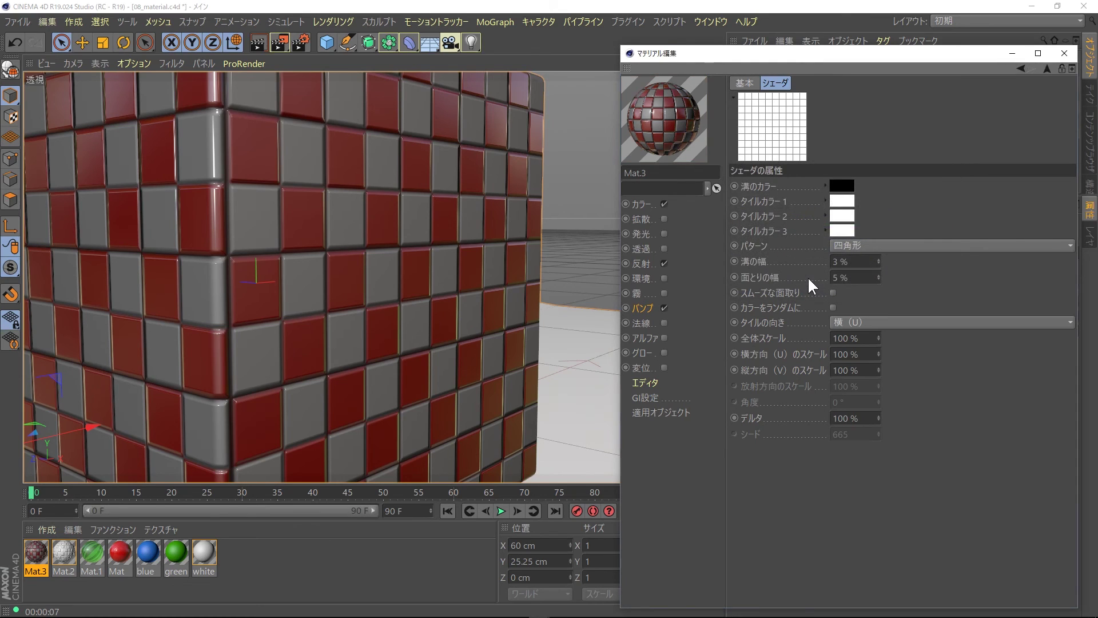
{"action": "left_click", "coordinate": [647, 307]}
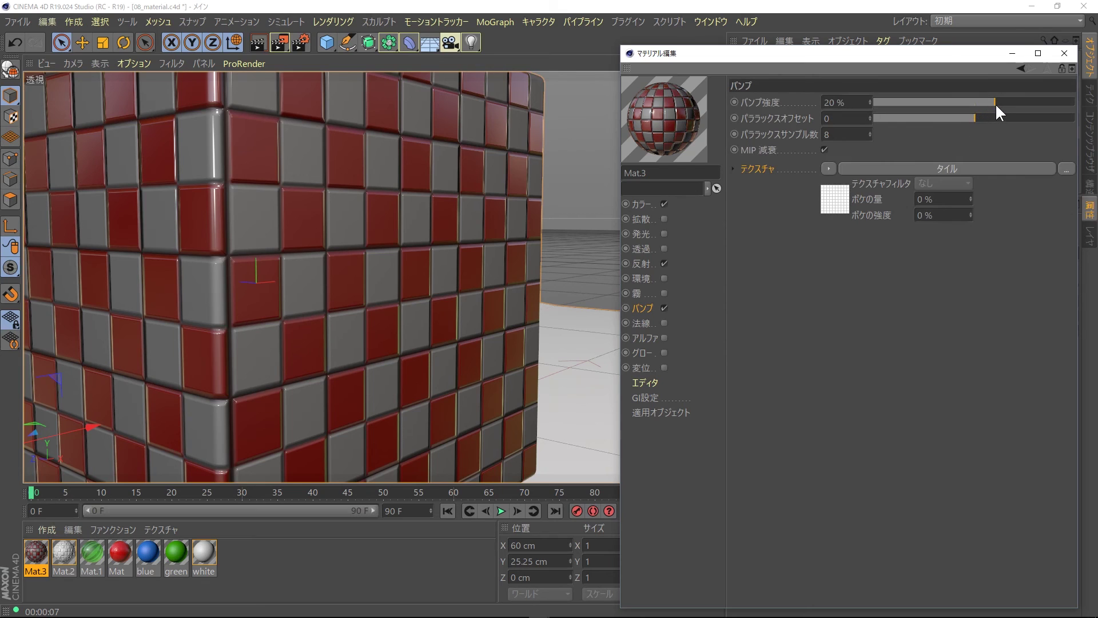
{"action": "mouse_move", "coordinate": [997, 101]}
{"action": "left_mouse_down"}
{"action": "mouse_move", "coordinate": [1031, 102]}
{"action": "mouse_move", "coordinate": [1005, 100]}
{"action": "left_mouse_up"}
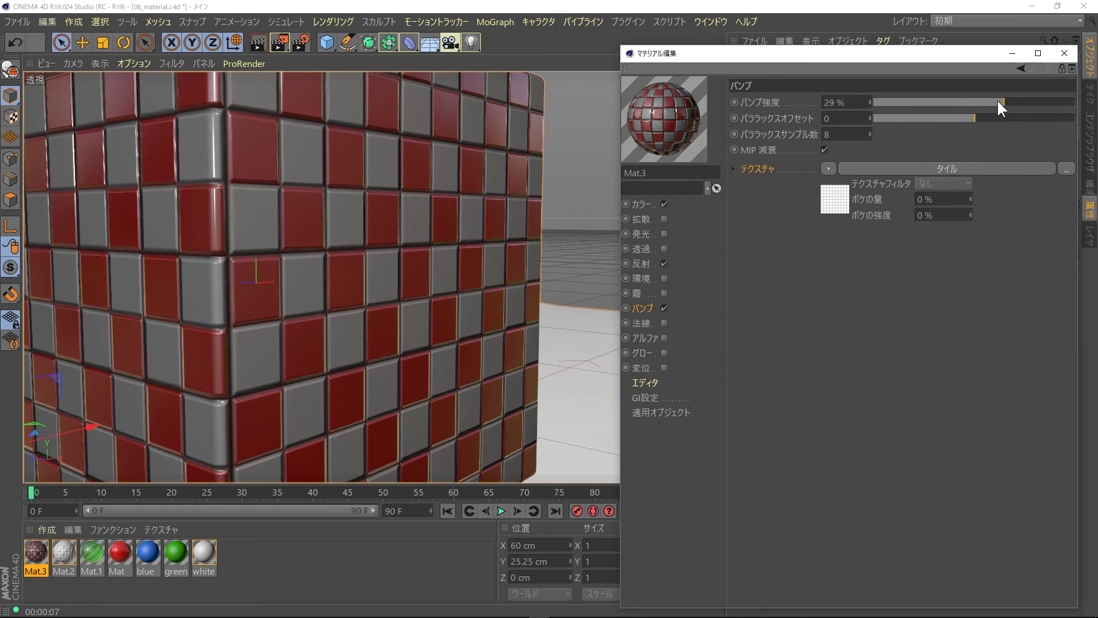
Render the tiled, bumped cube to the Picture Viewer.
{"action": "left_click", "coordinate": [276, 43]}
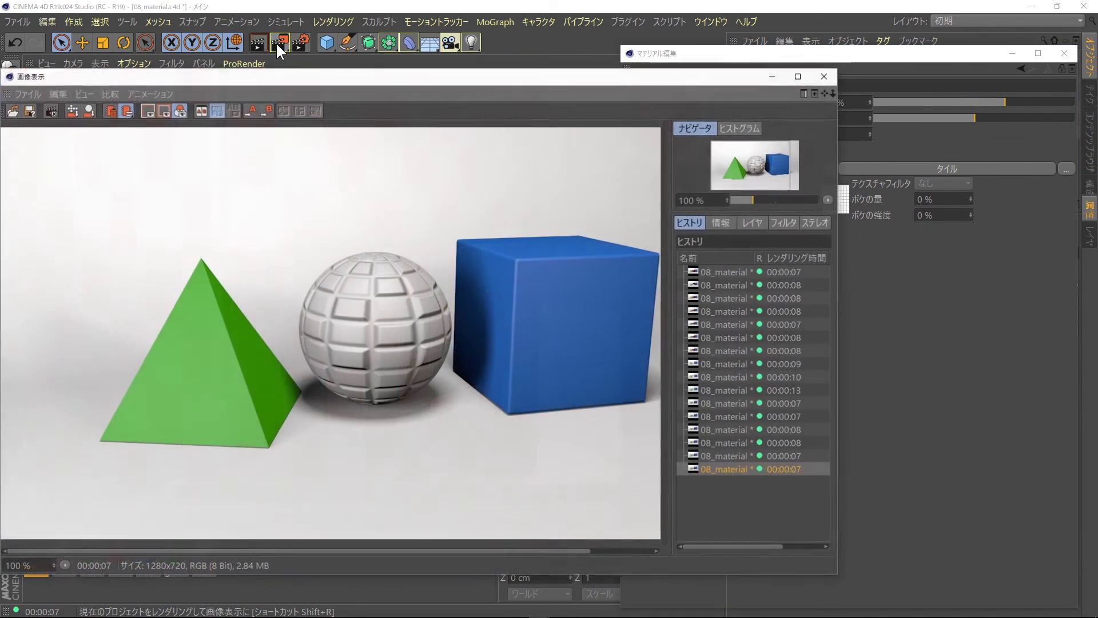